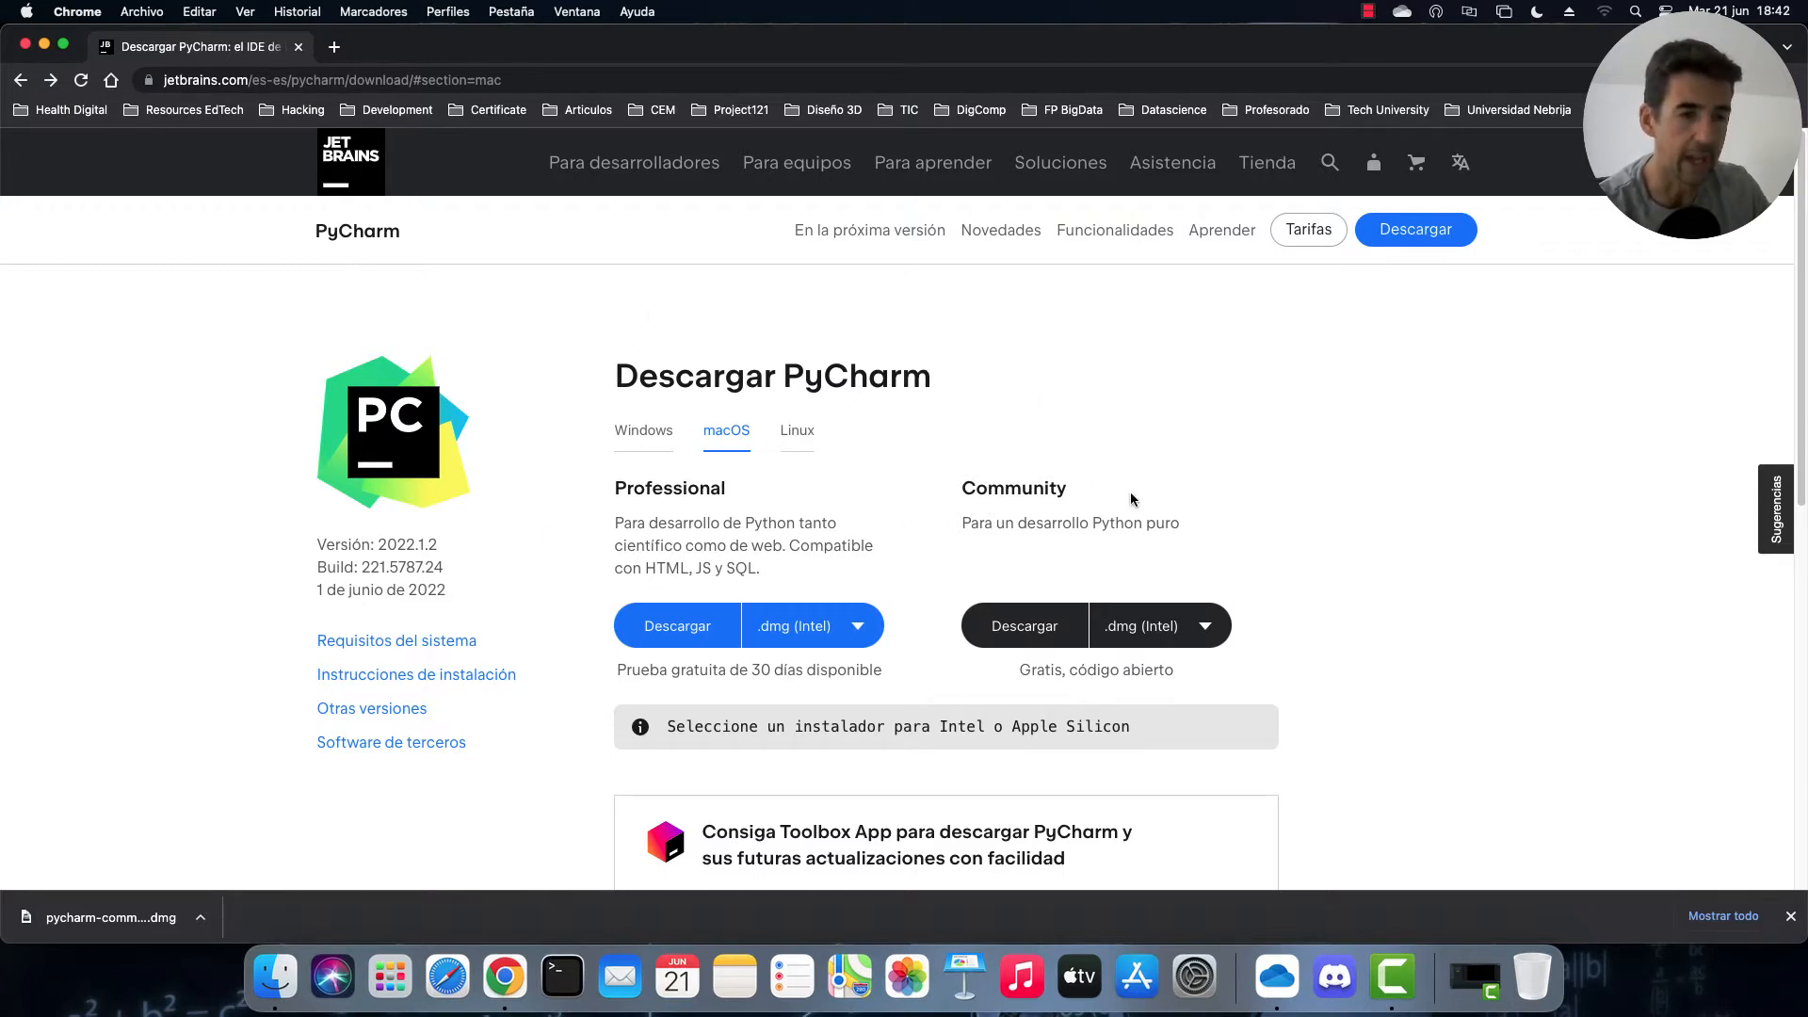
Compare the PyCharm download options for Windows, macOS and Linux, and return to the macOS ones.
drag(958, 490, 1087, 474)
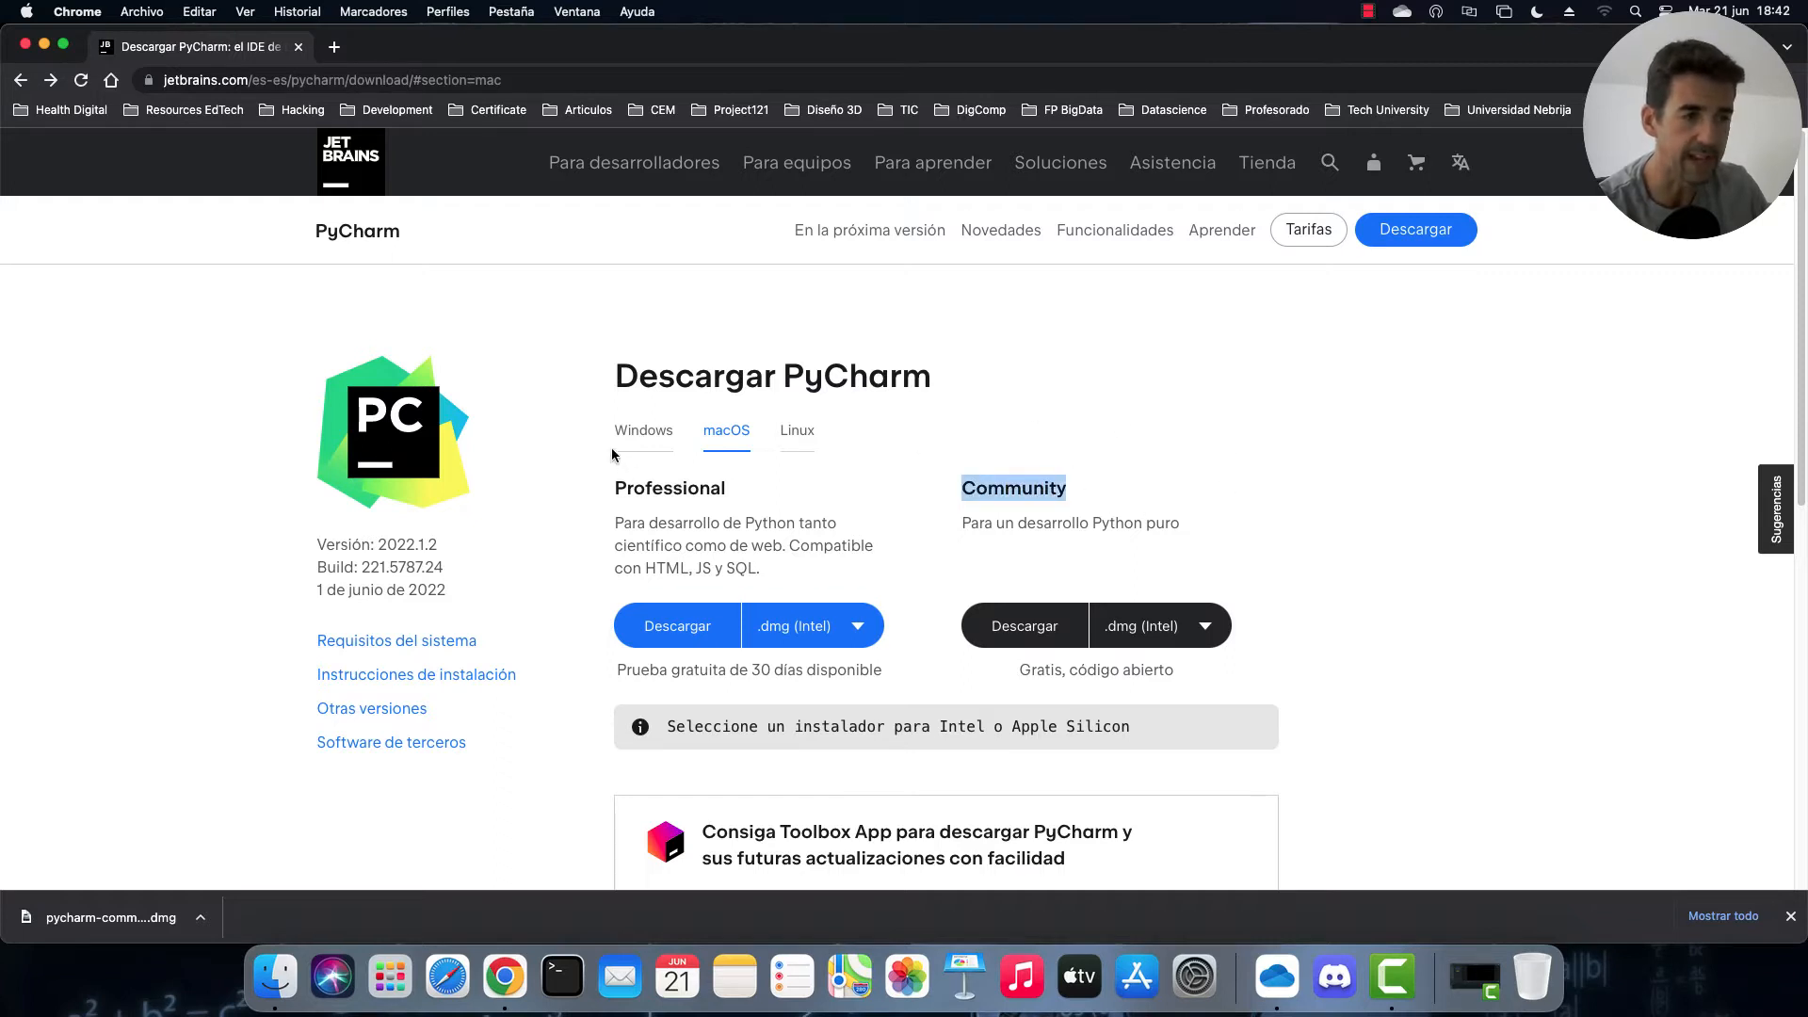
click(636, 452)
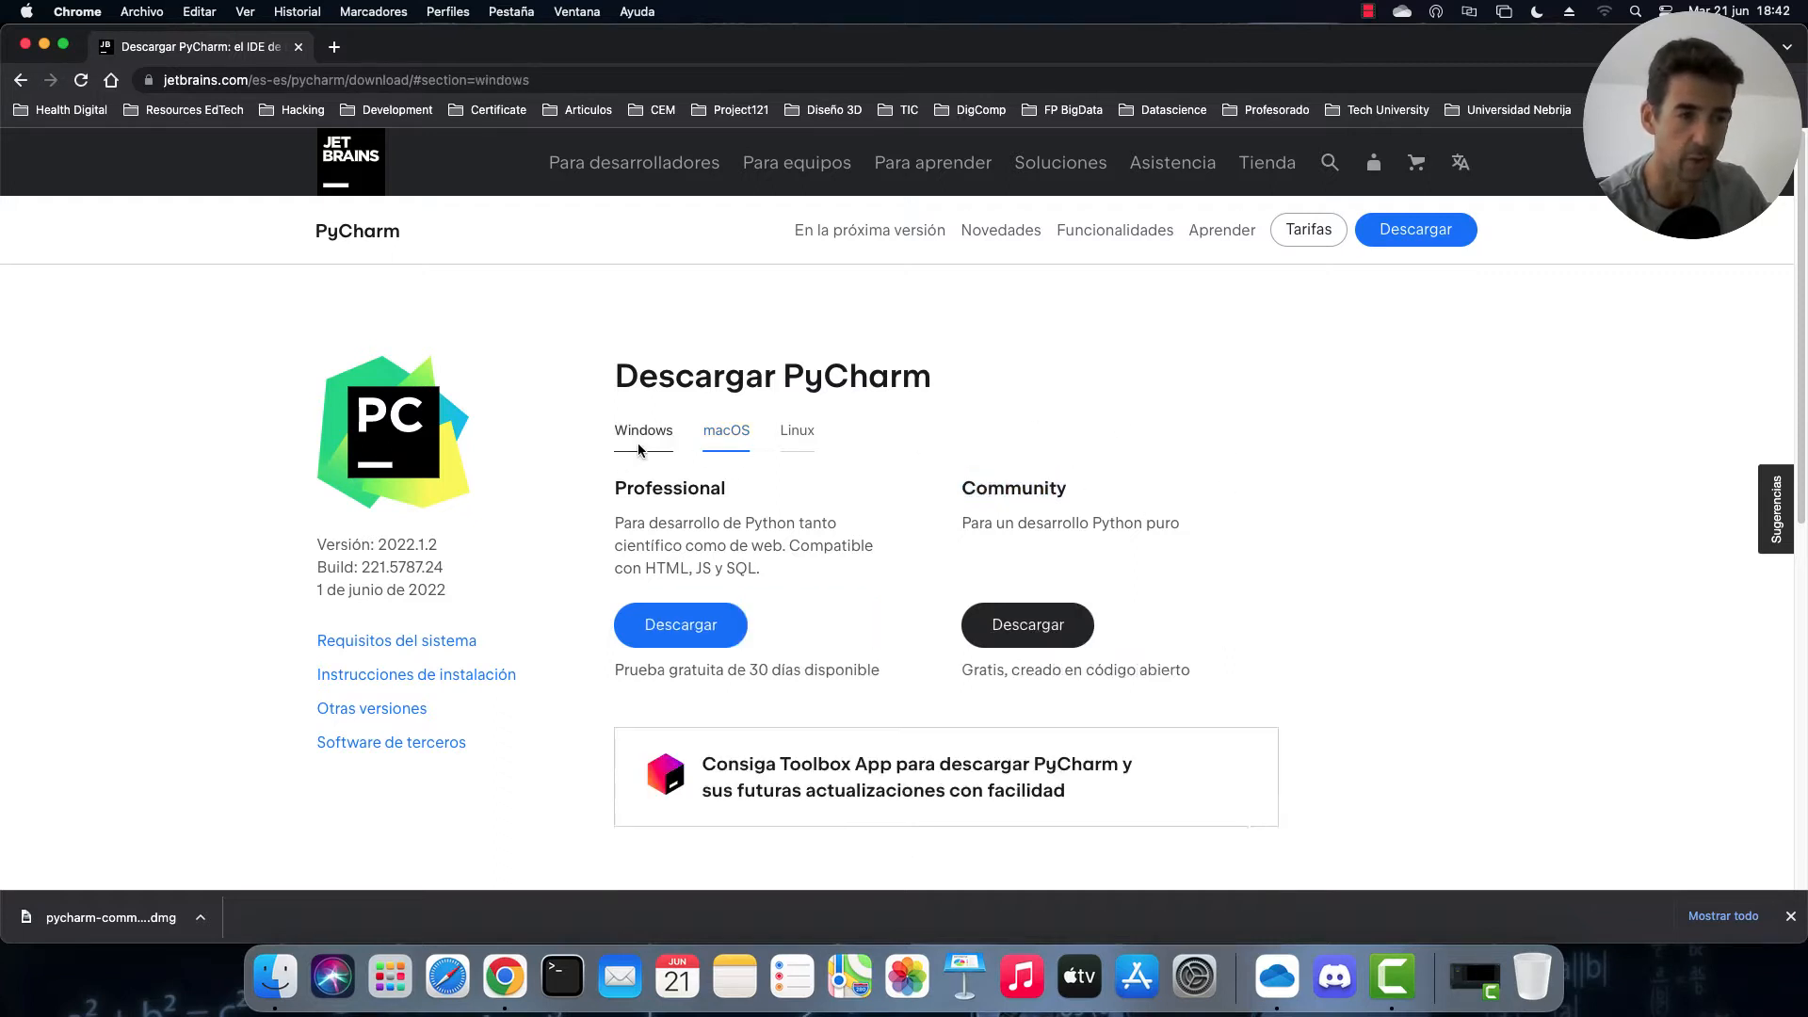
click(717, 446)
click(785, 448)
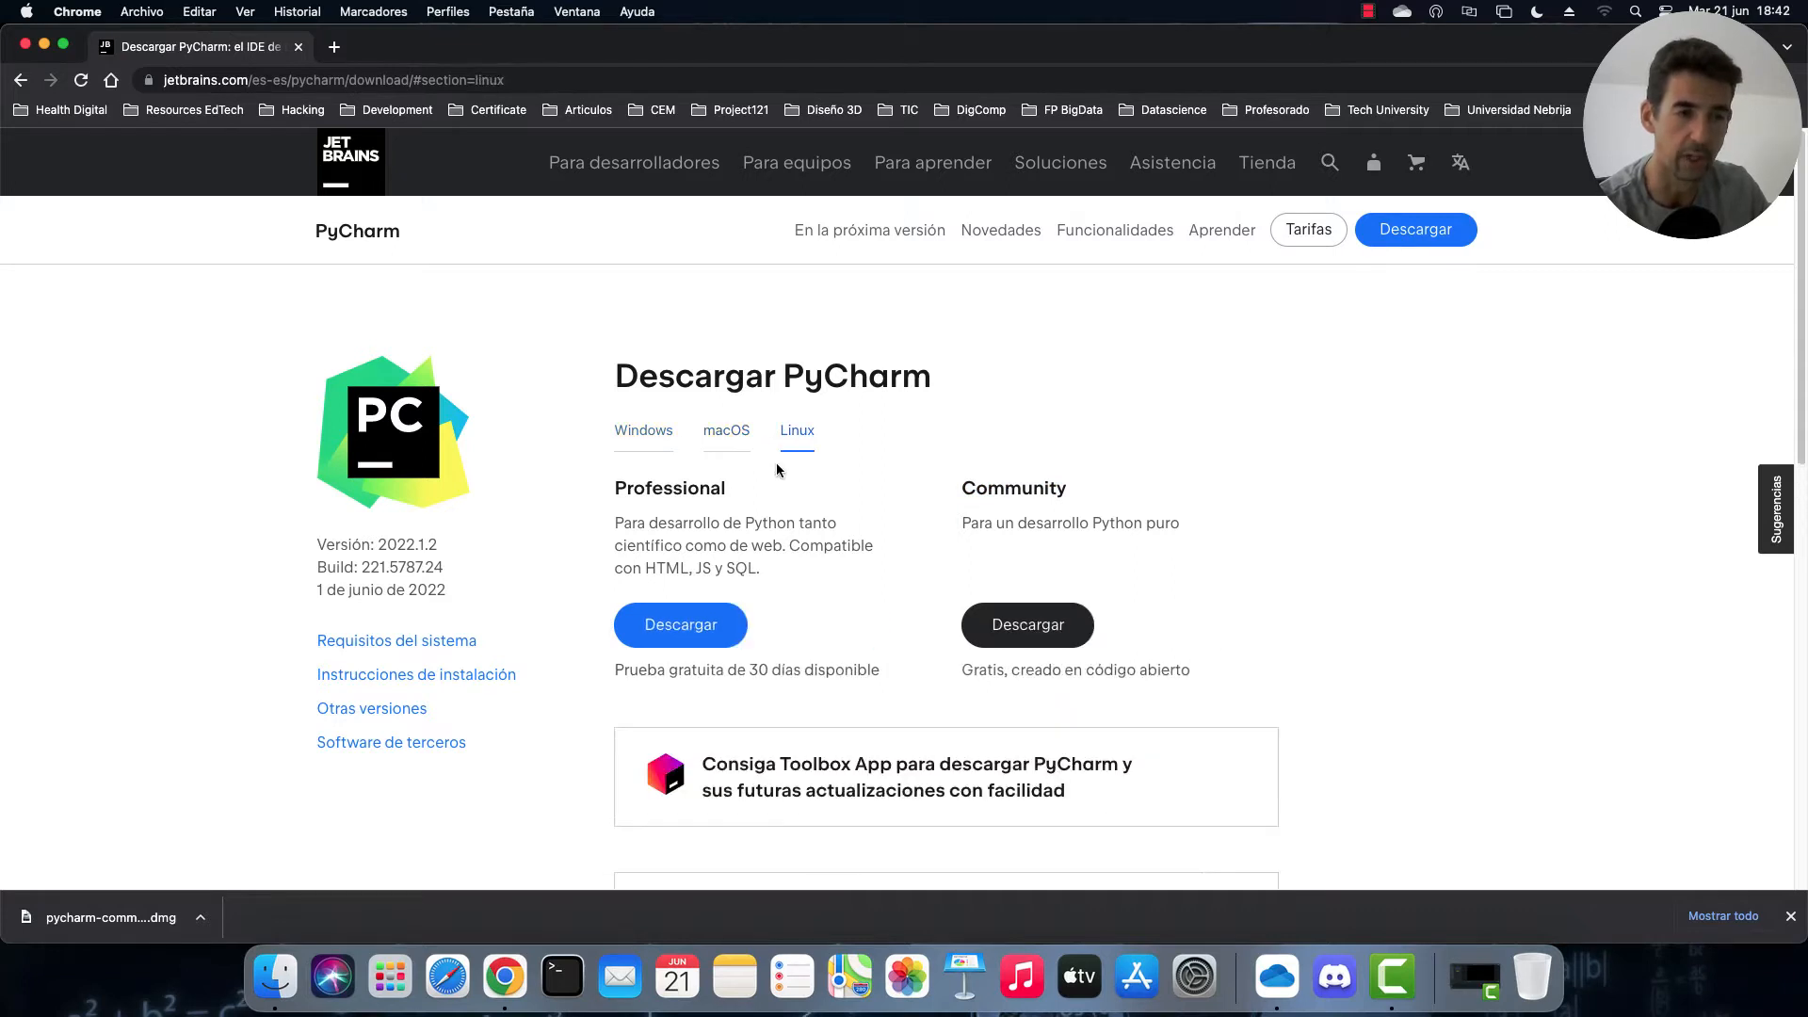
click(746, 456)
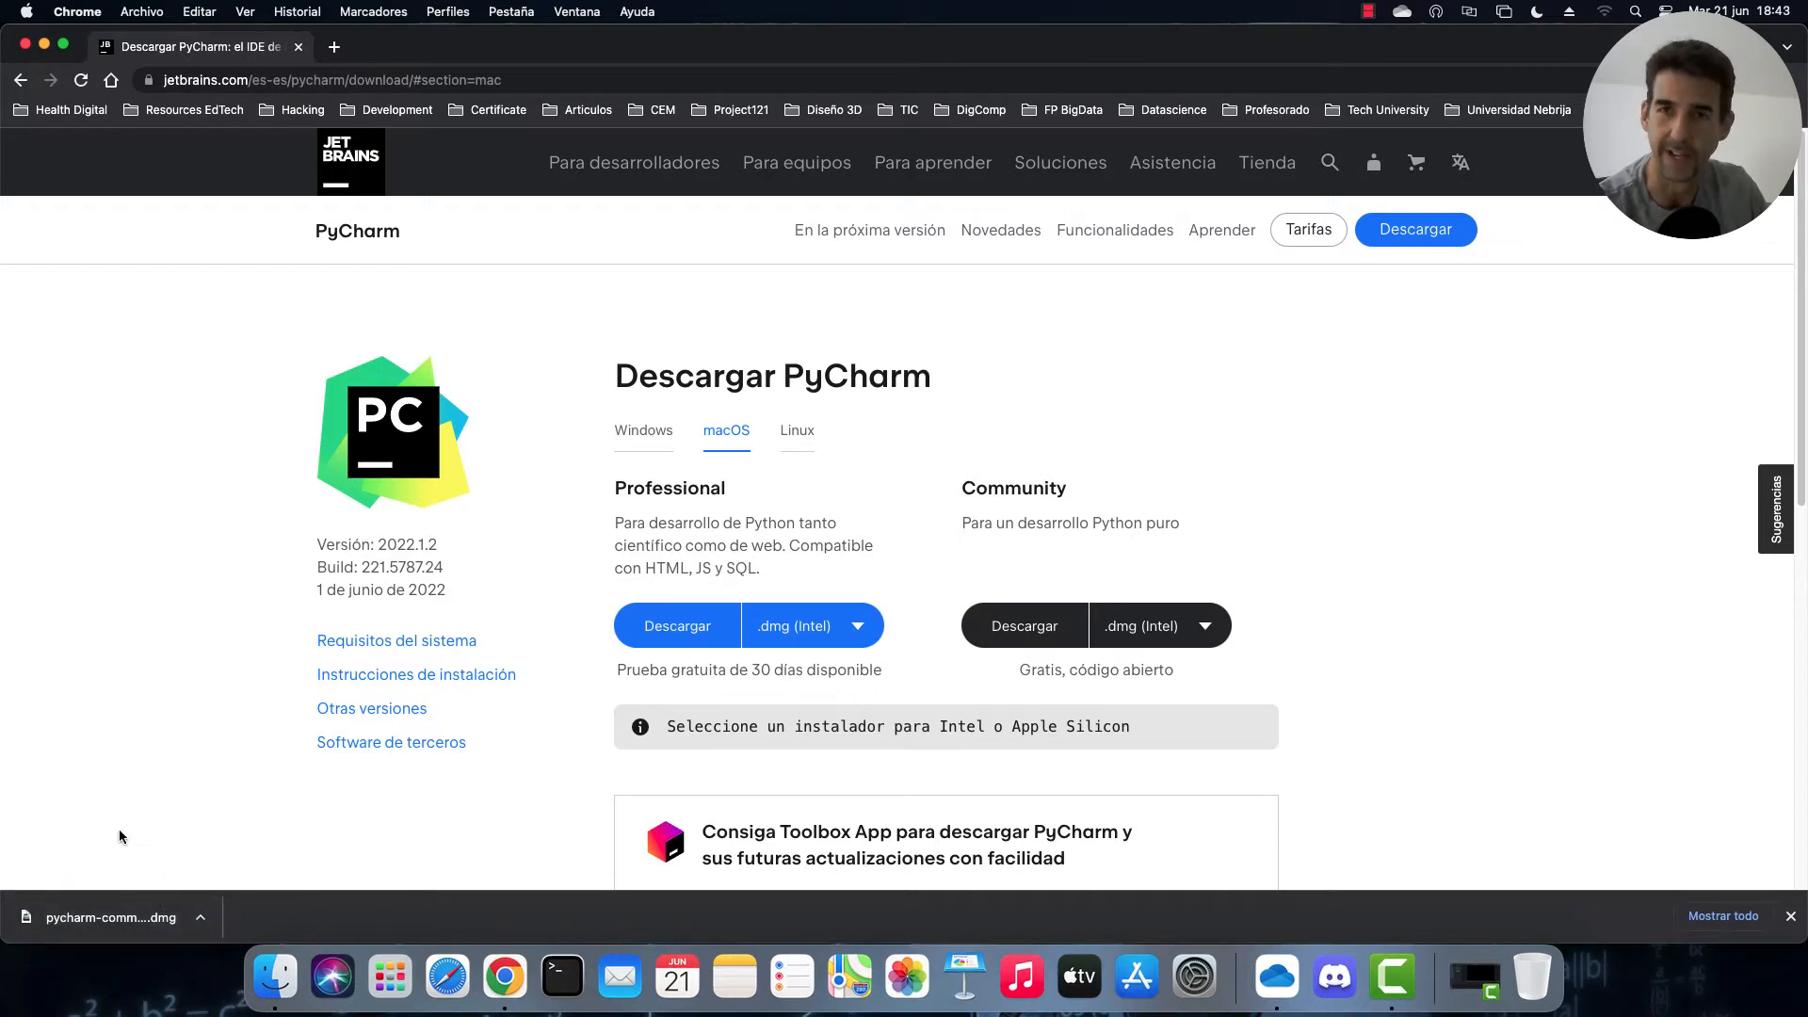
Open the downloaded PyCharm Community disk image and launch PyCharm CE from it, allowing the internet-downloaded app to open.
click(111, 927)
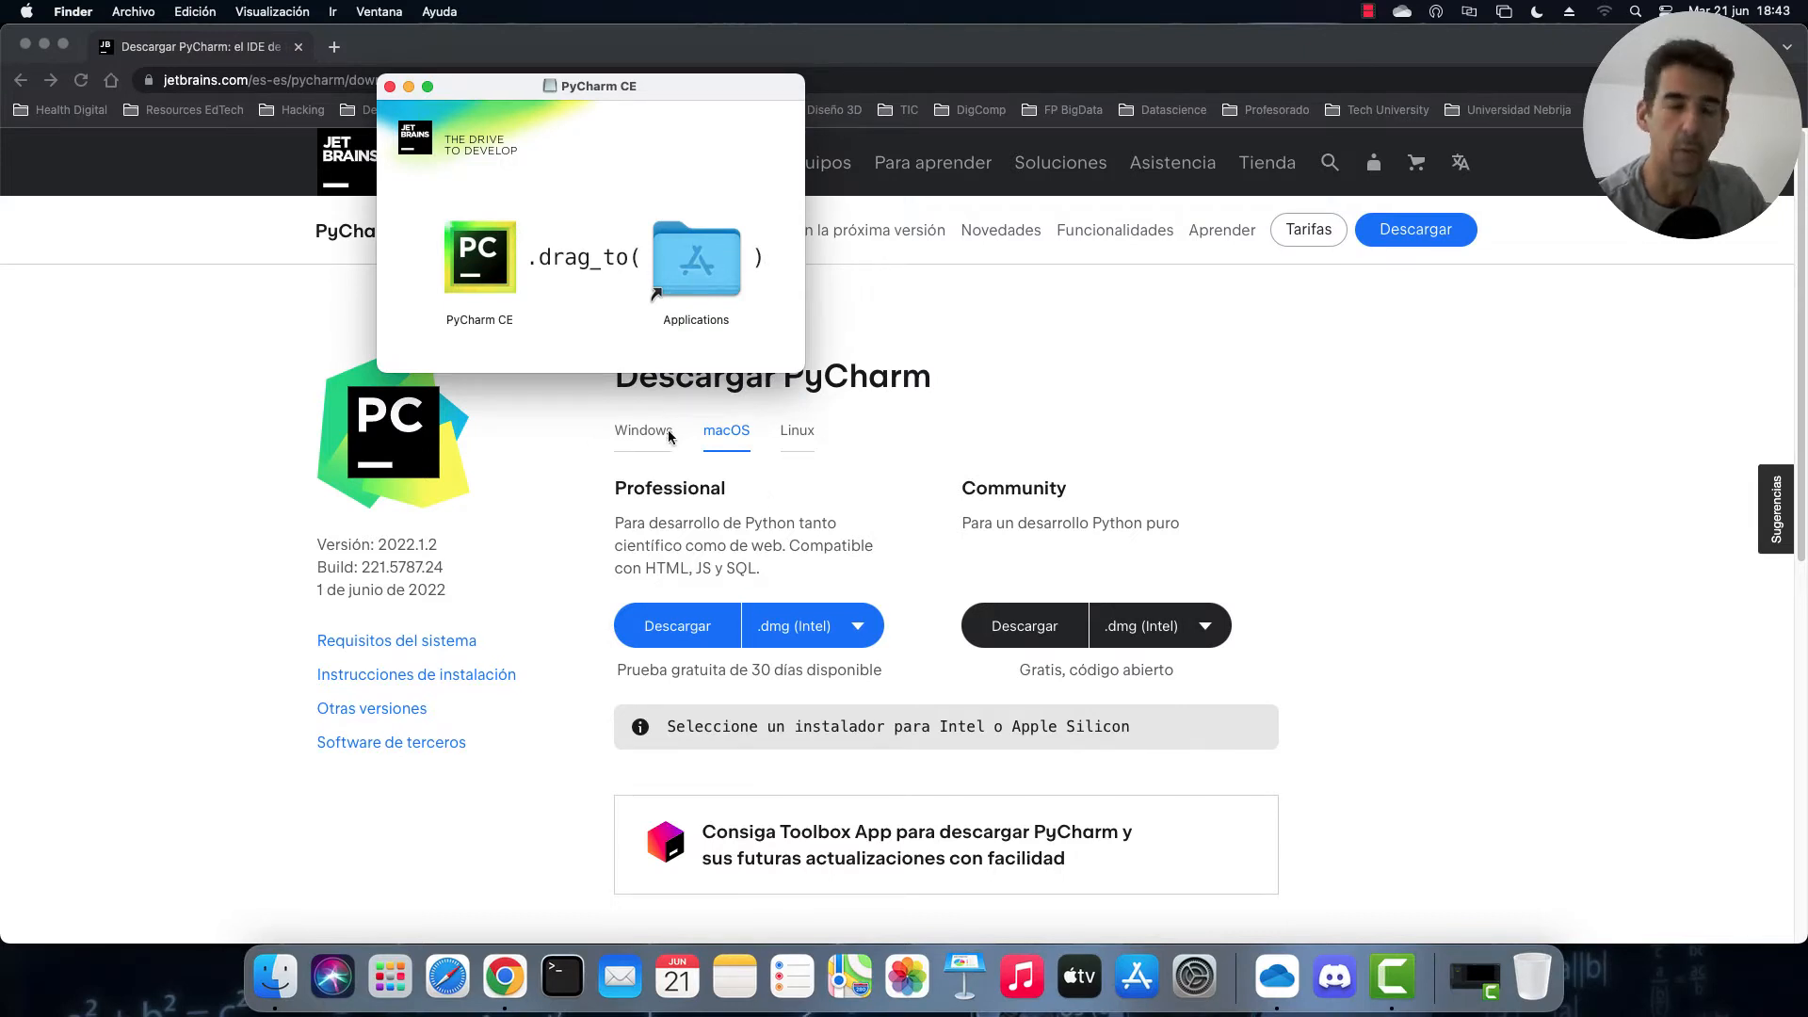
double_click(480, 259)
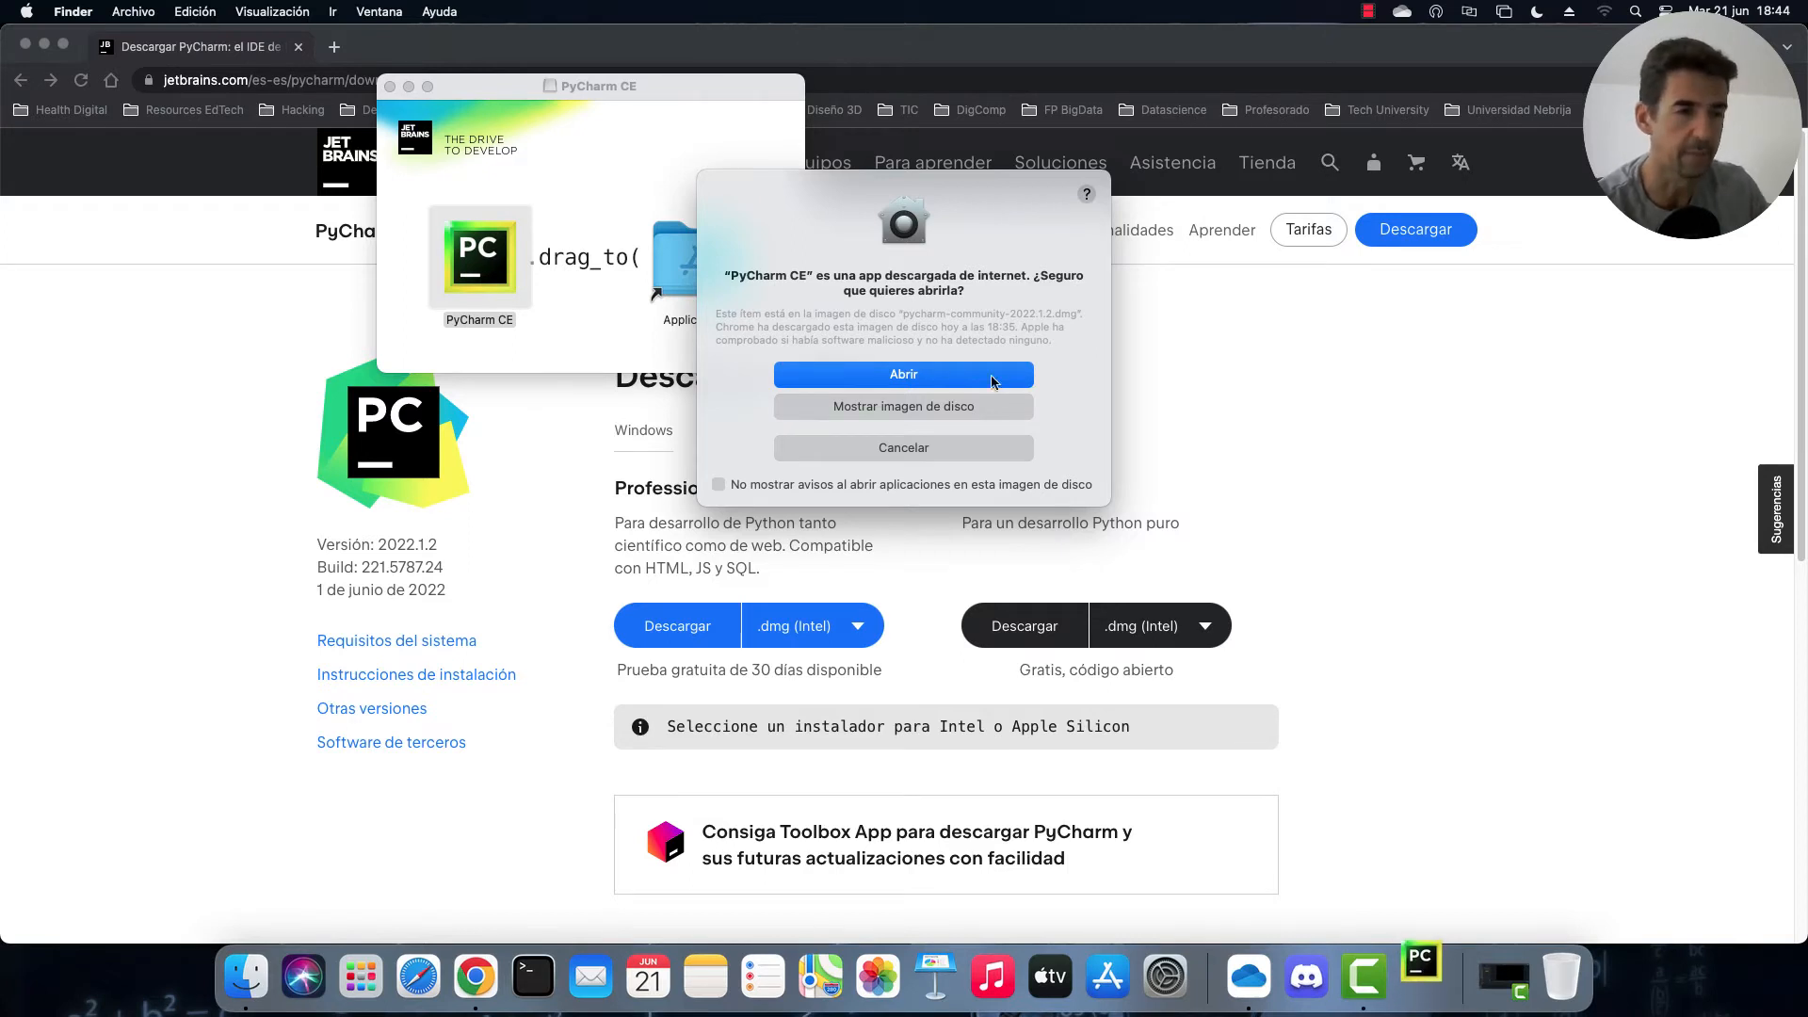
click(923, 376)
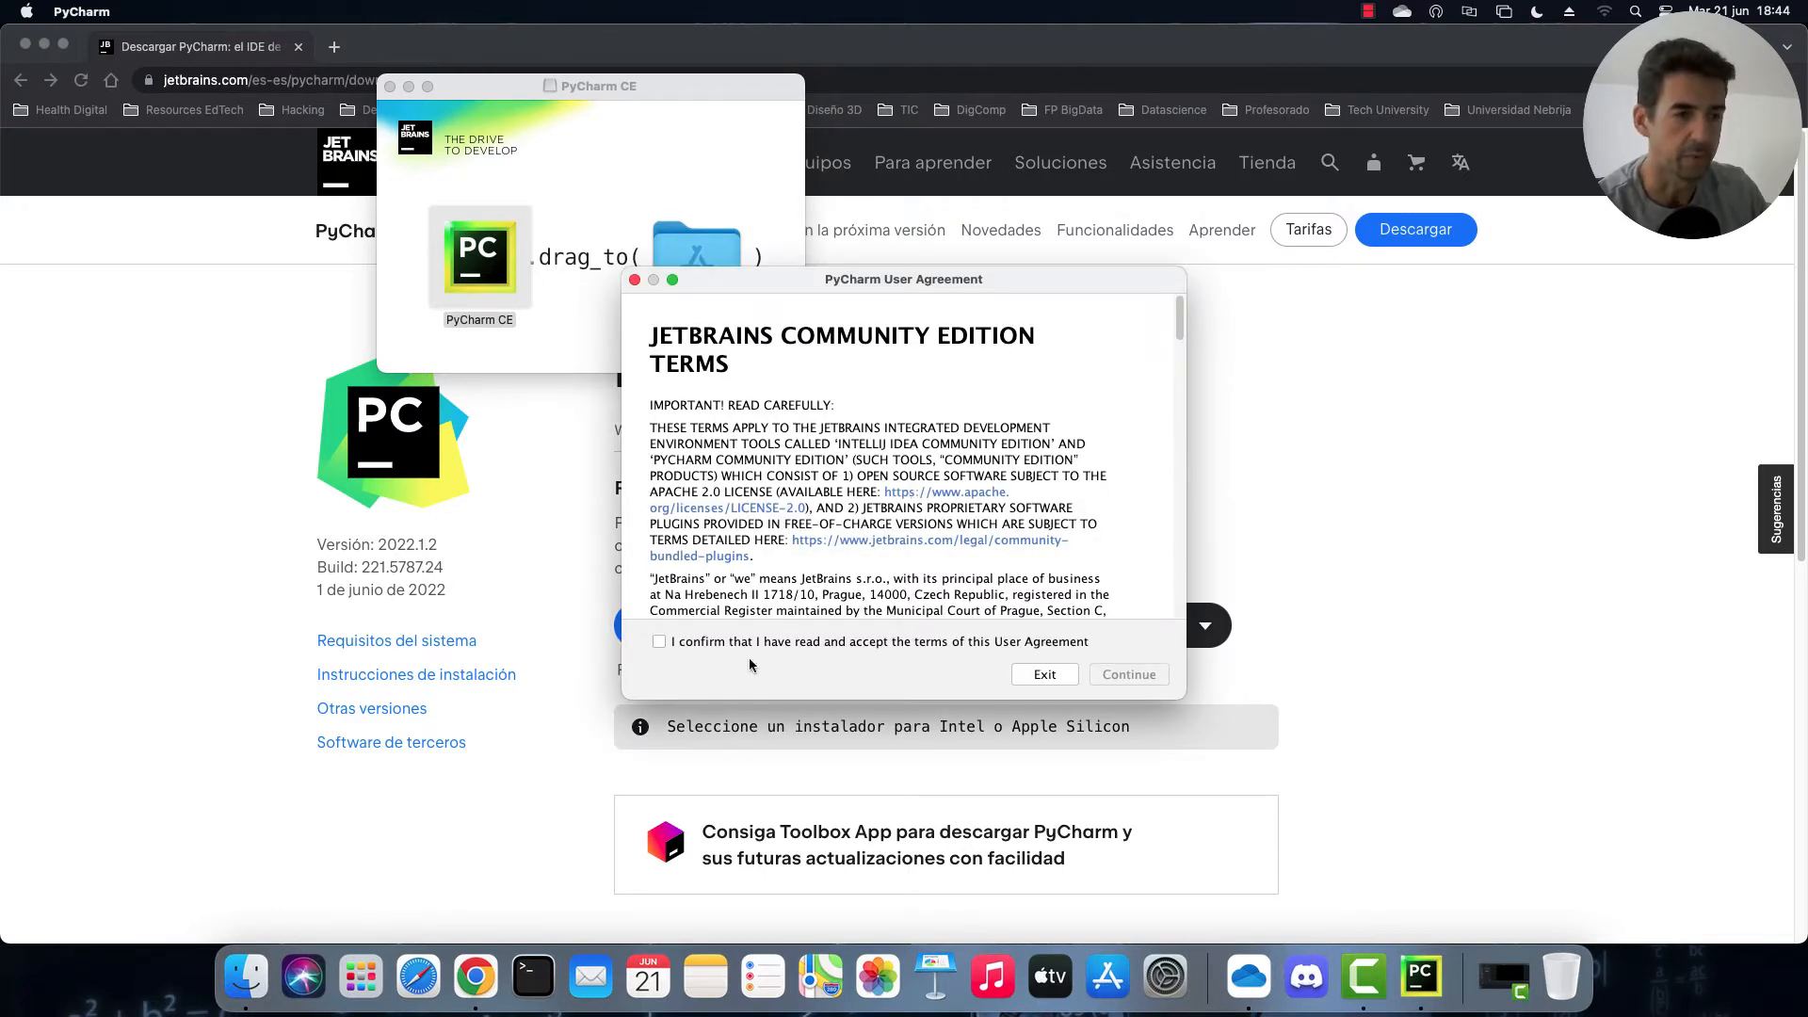
Accept the PyCharm User Agreement and decline to send anonymous usage statistics.
click(775, 644)
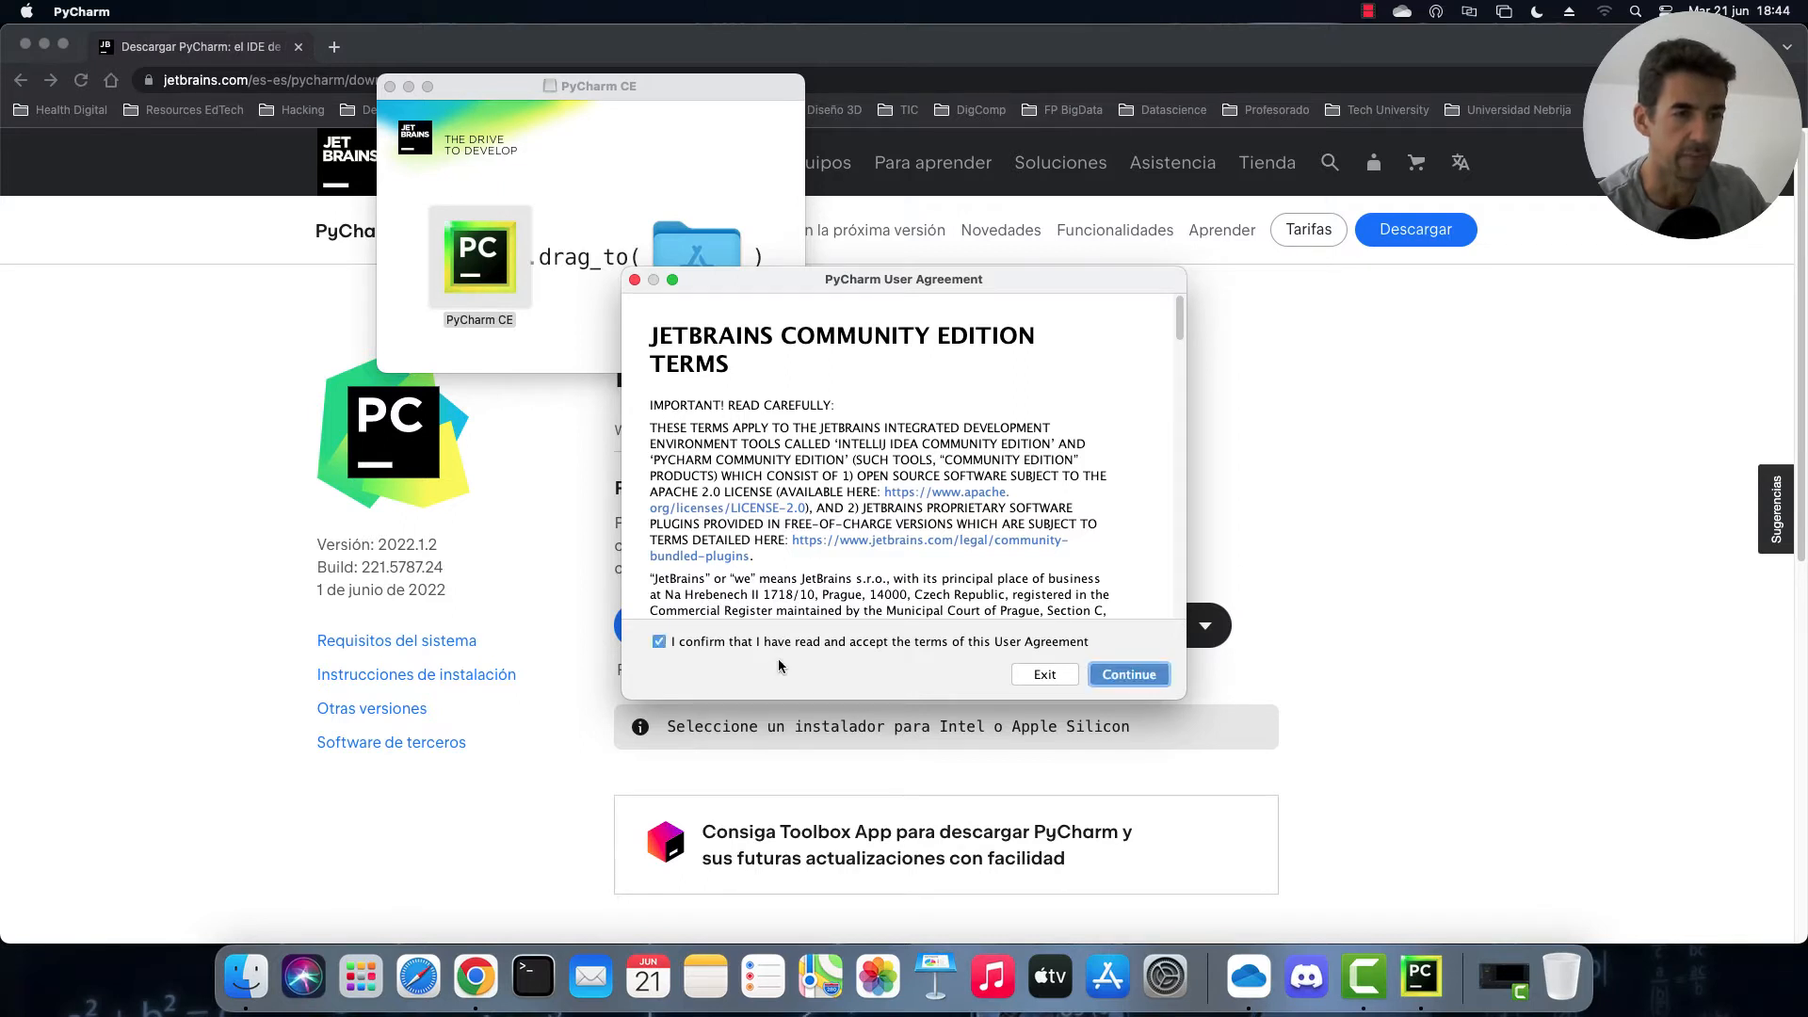
click(1133, 674)
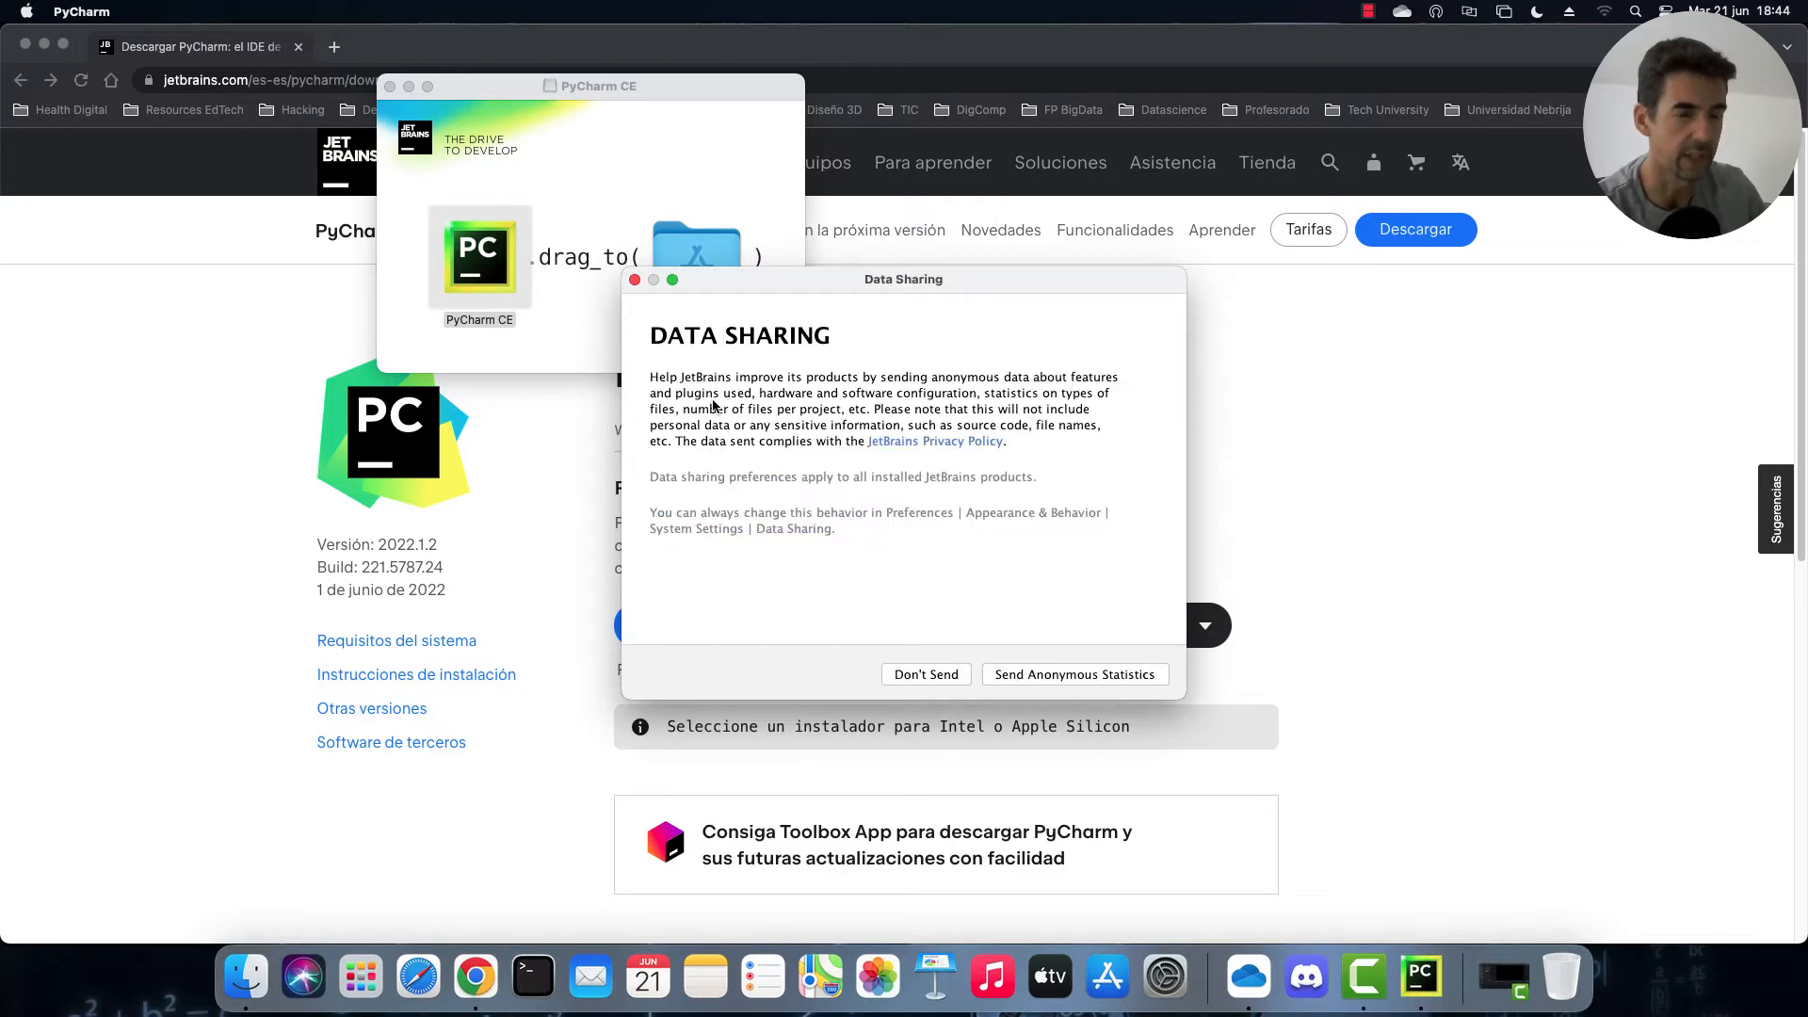
click(940, 674)
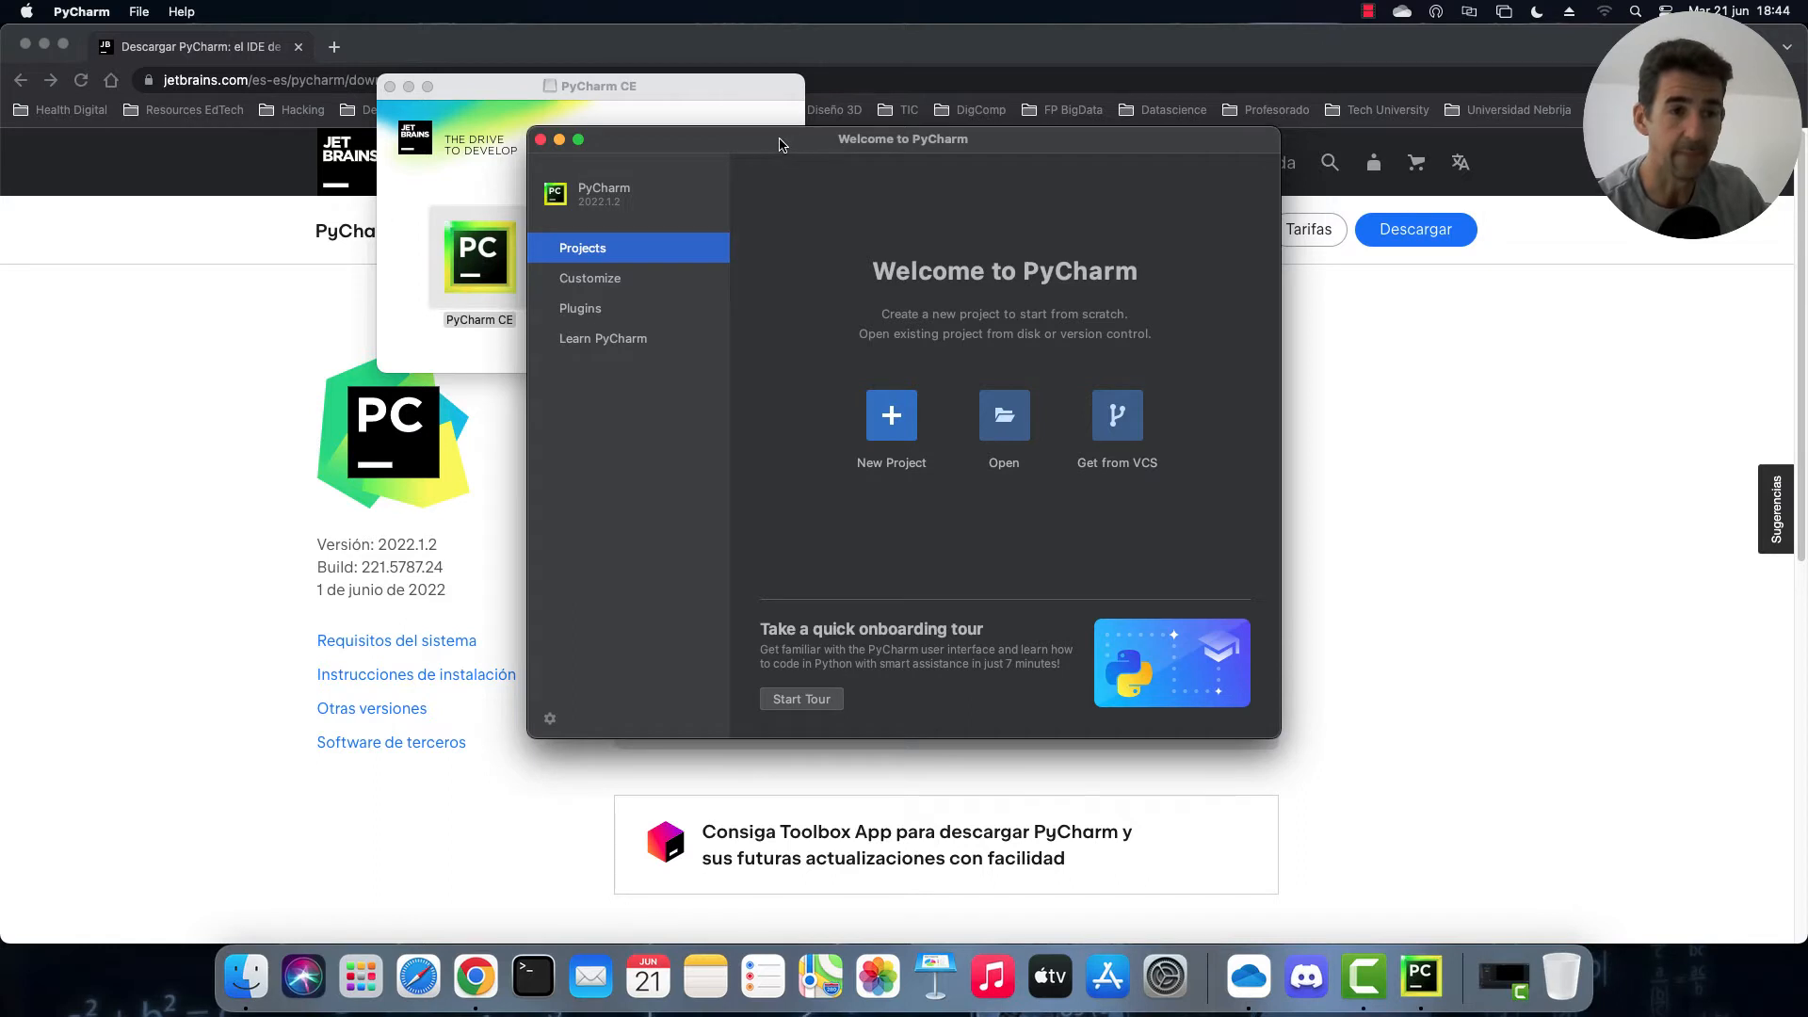
Uncover the disk image window and try to copy PyCharm CE into the Applications folder.
drag(780, 140, 1174, 185)
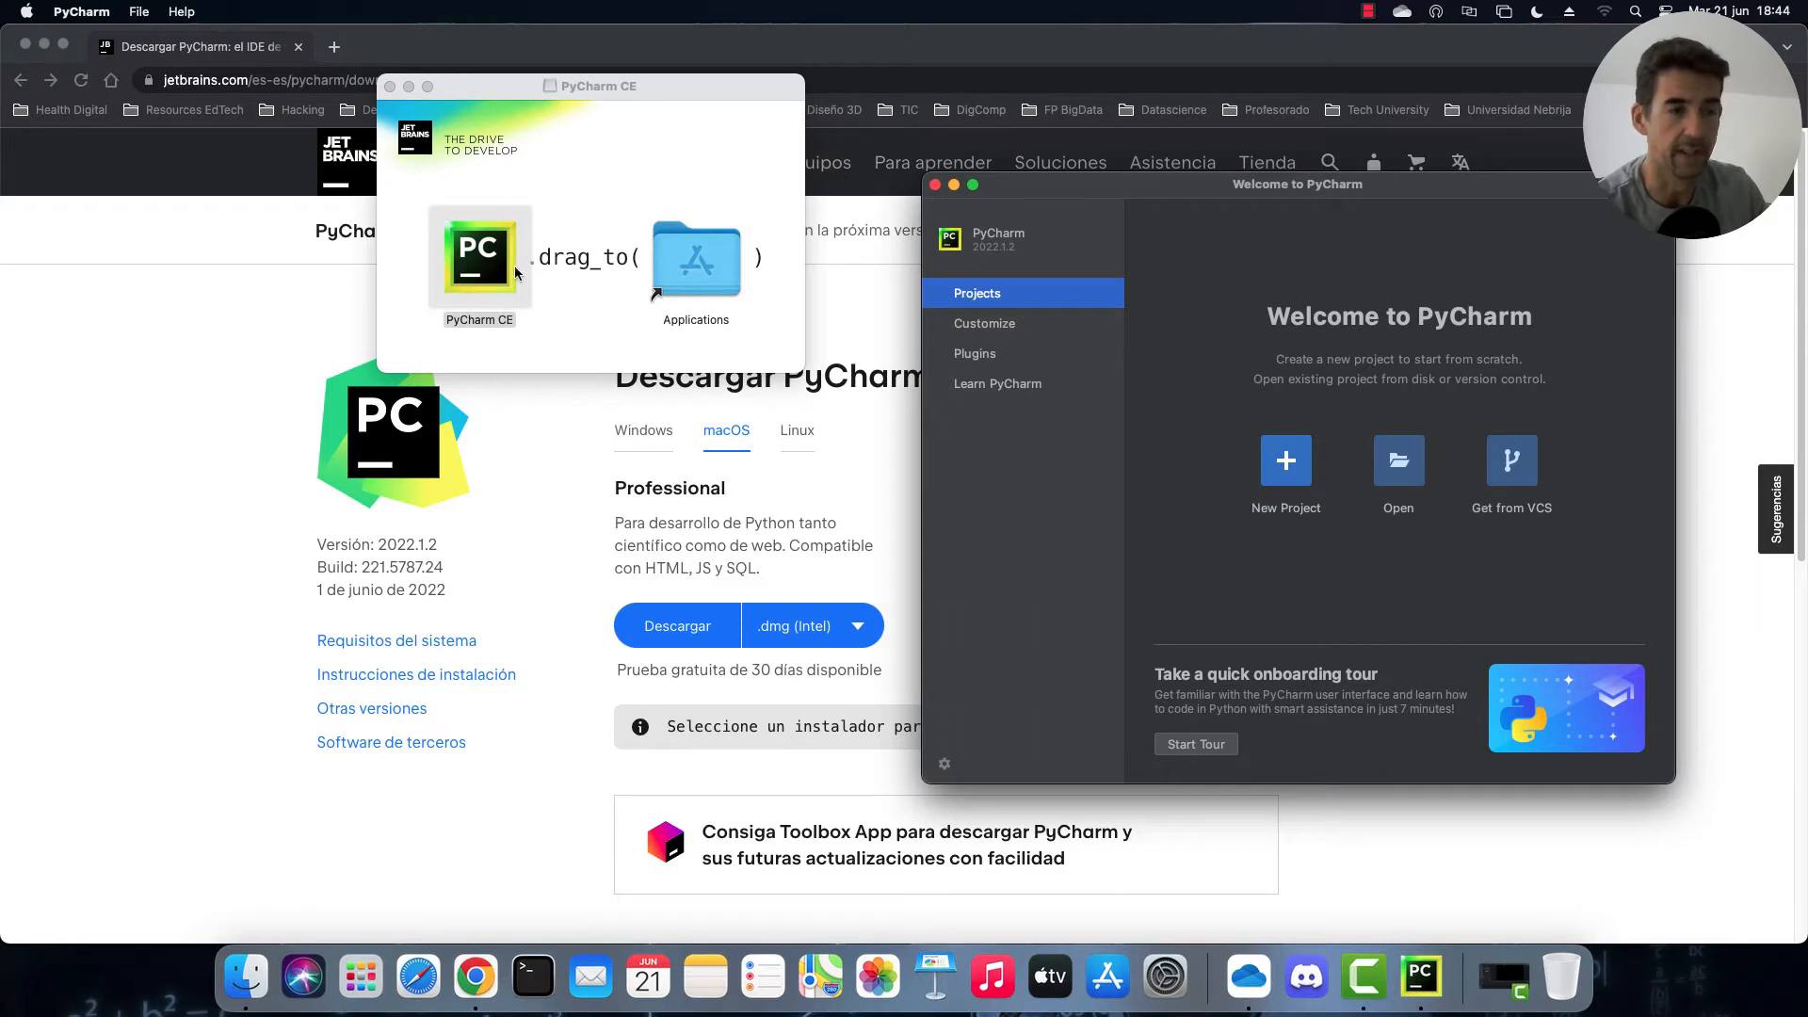
drag(482, 279, 696, 271)
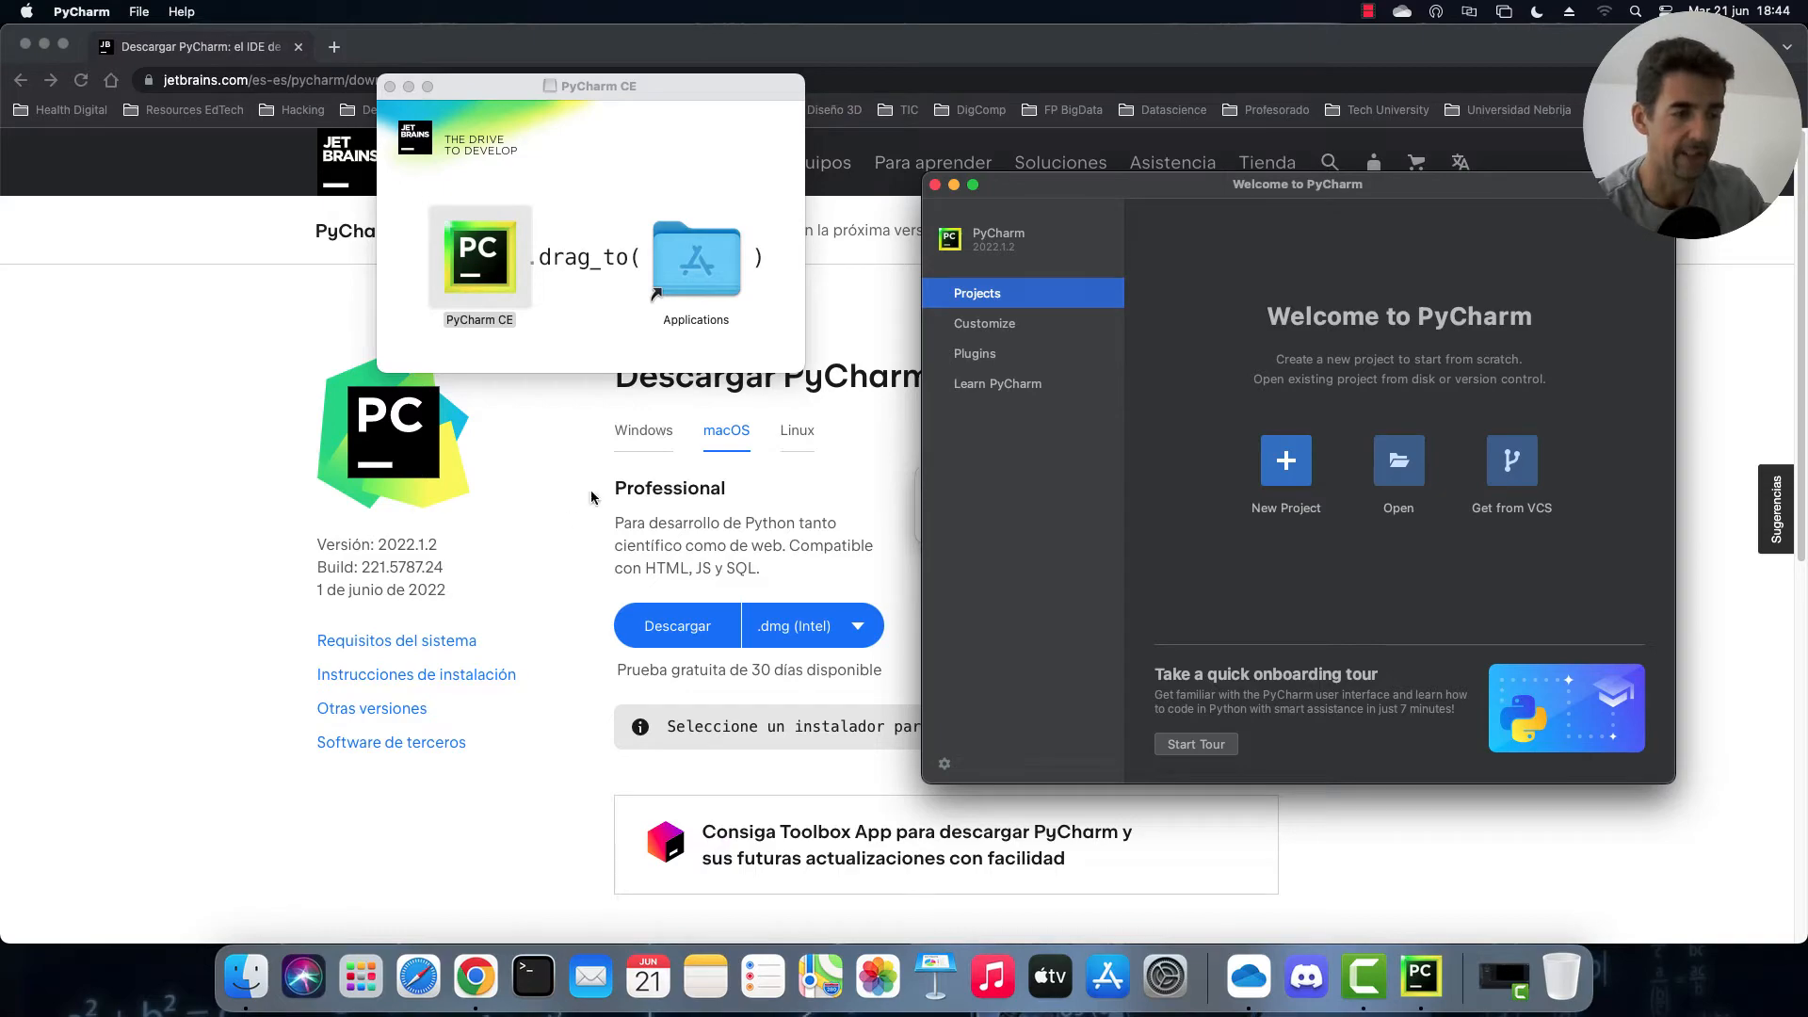
Look through all Launchpad pages for the PyCharm app and return to the desktop.
click(360, 974)
scroll(753, 641, right, 3)
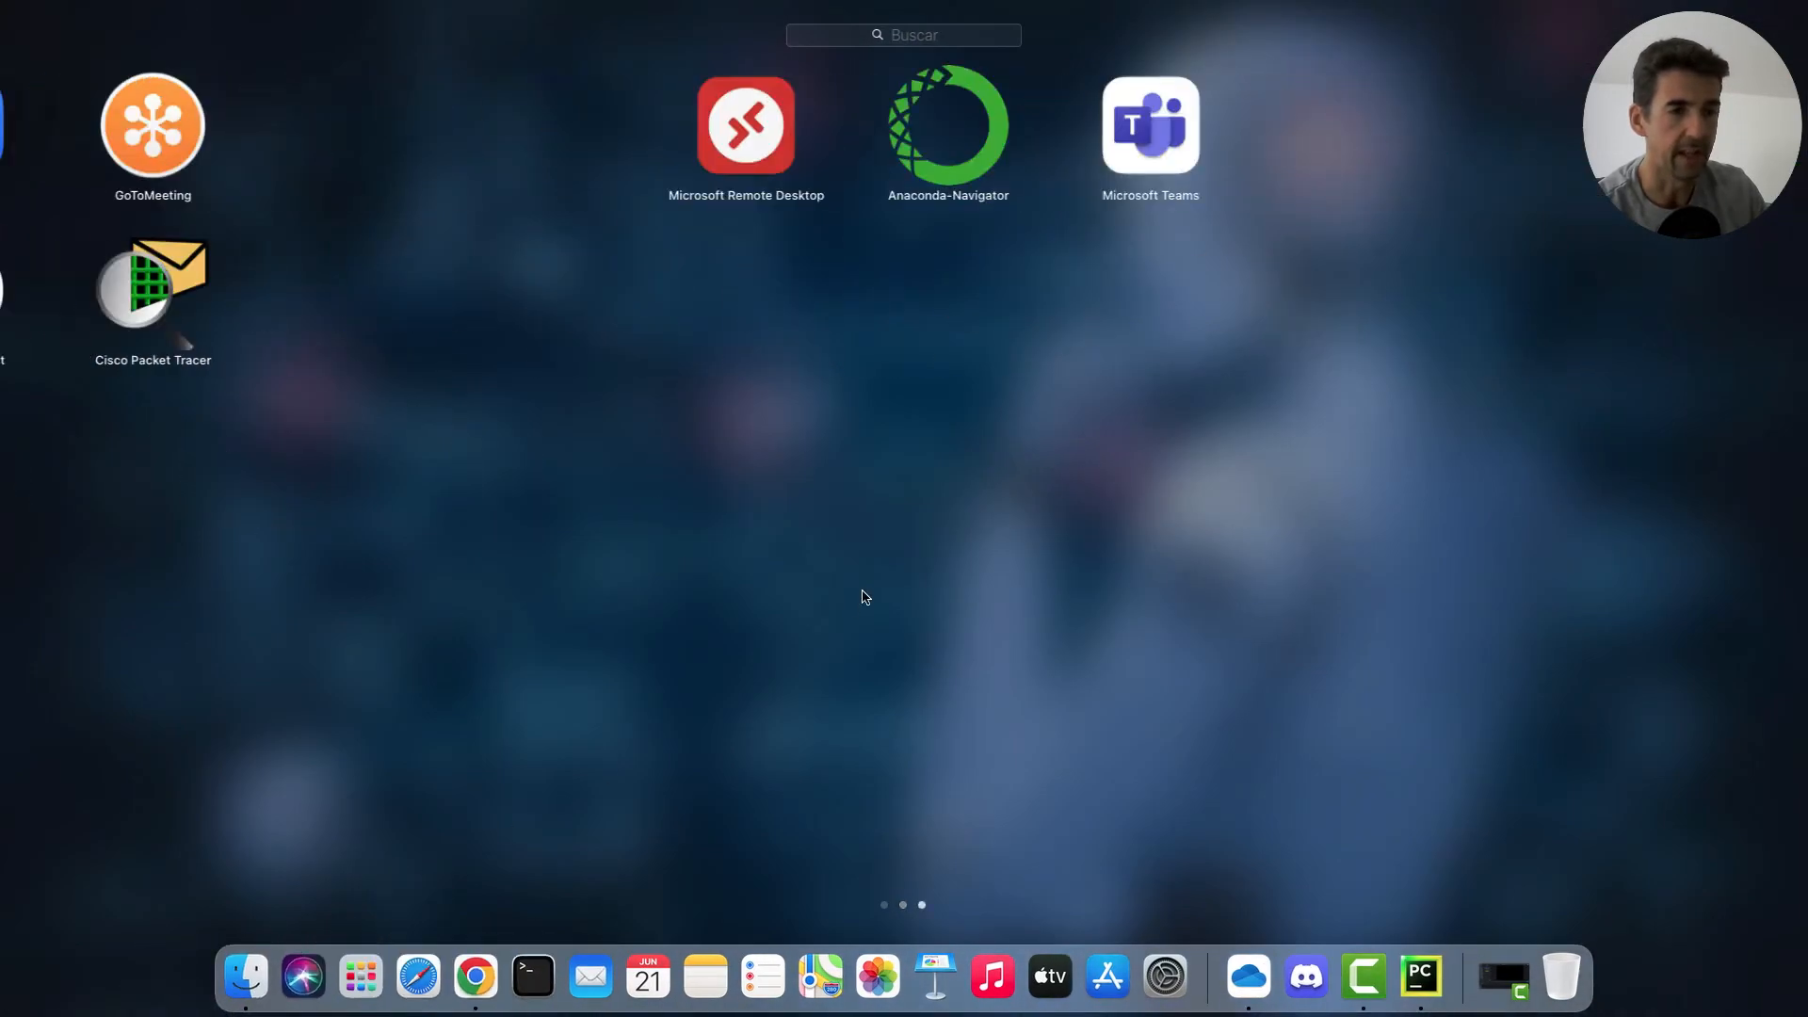
scroll(864, 596, left, 5)
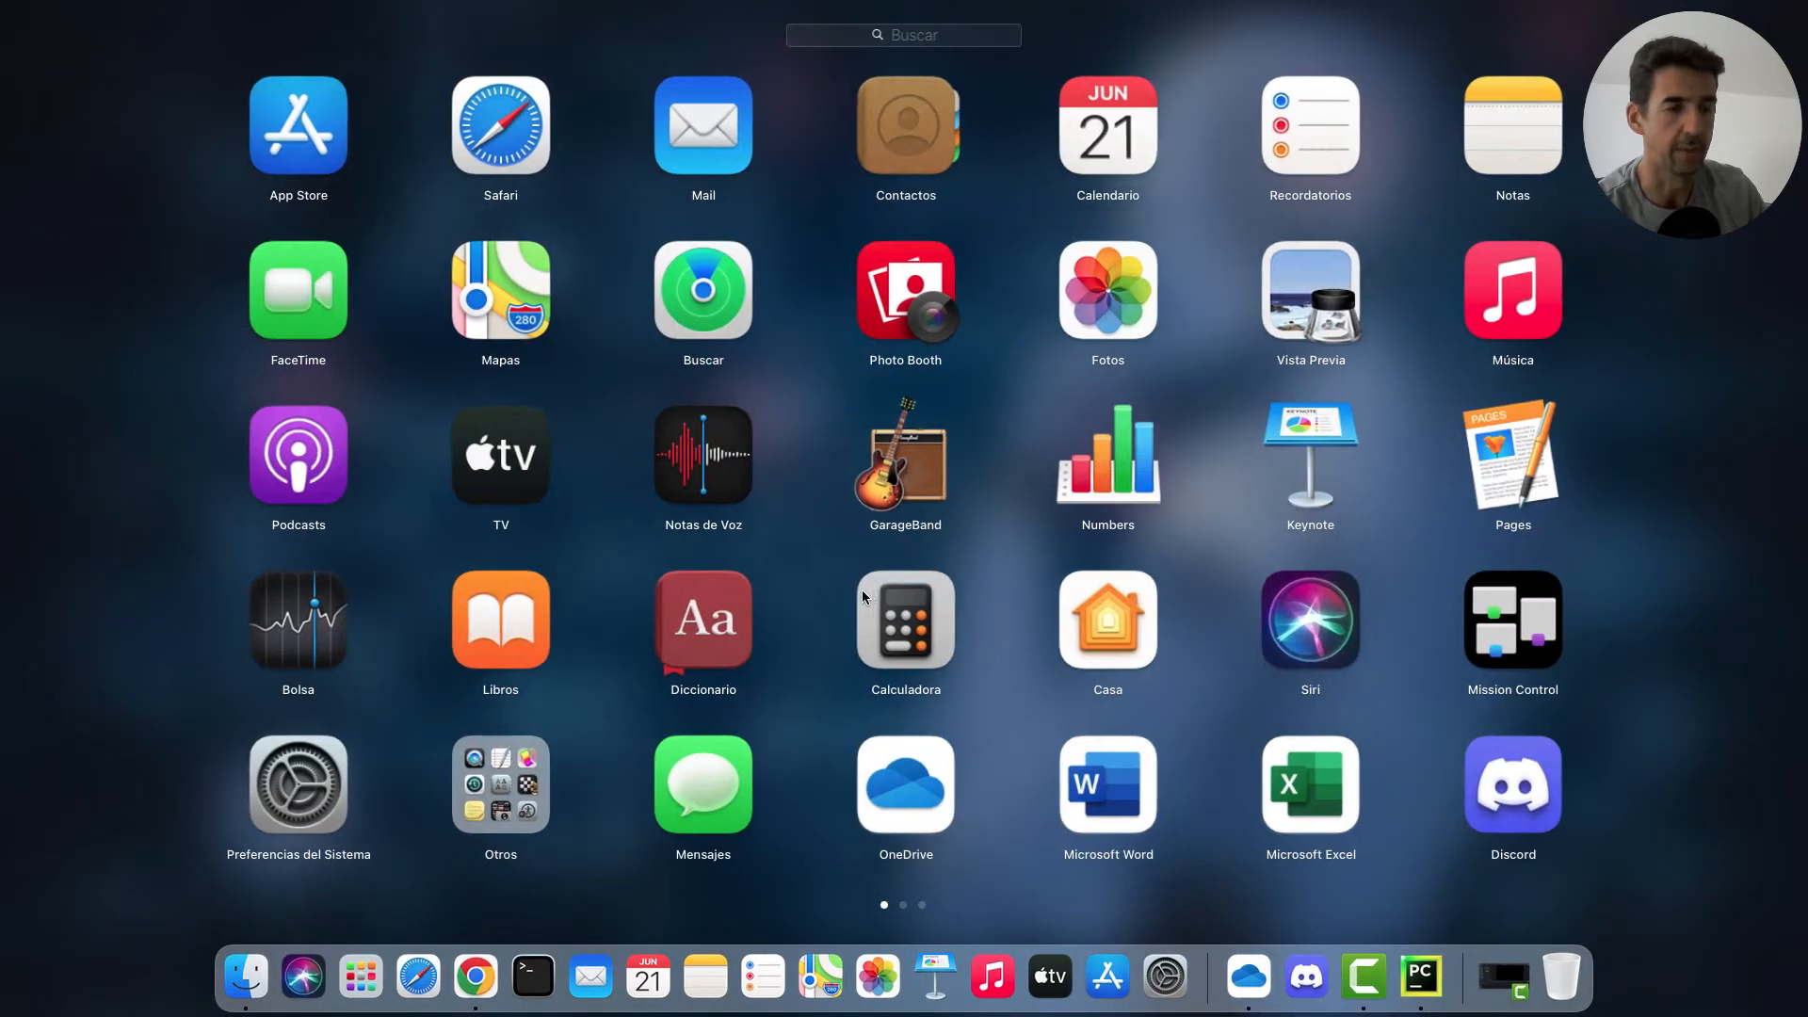
scroll(862, 593, right, 5)
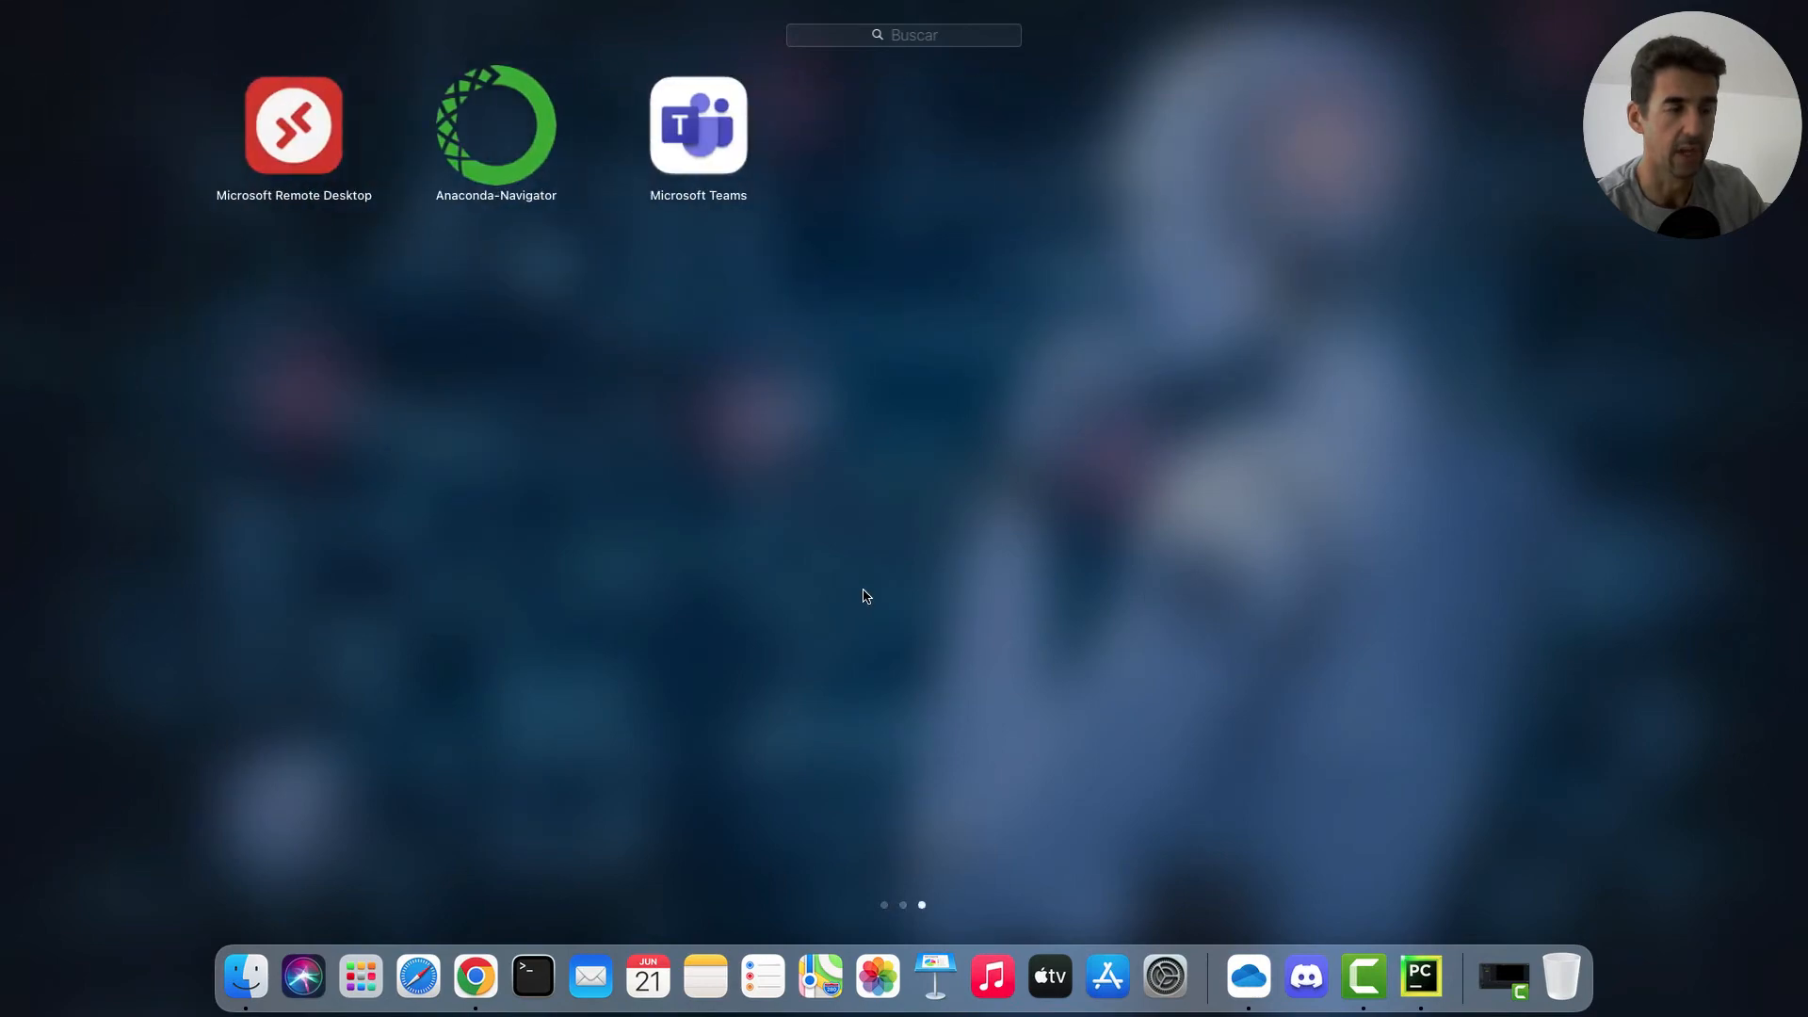
click(871, 596)
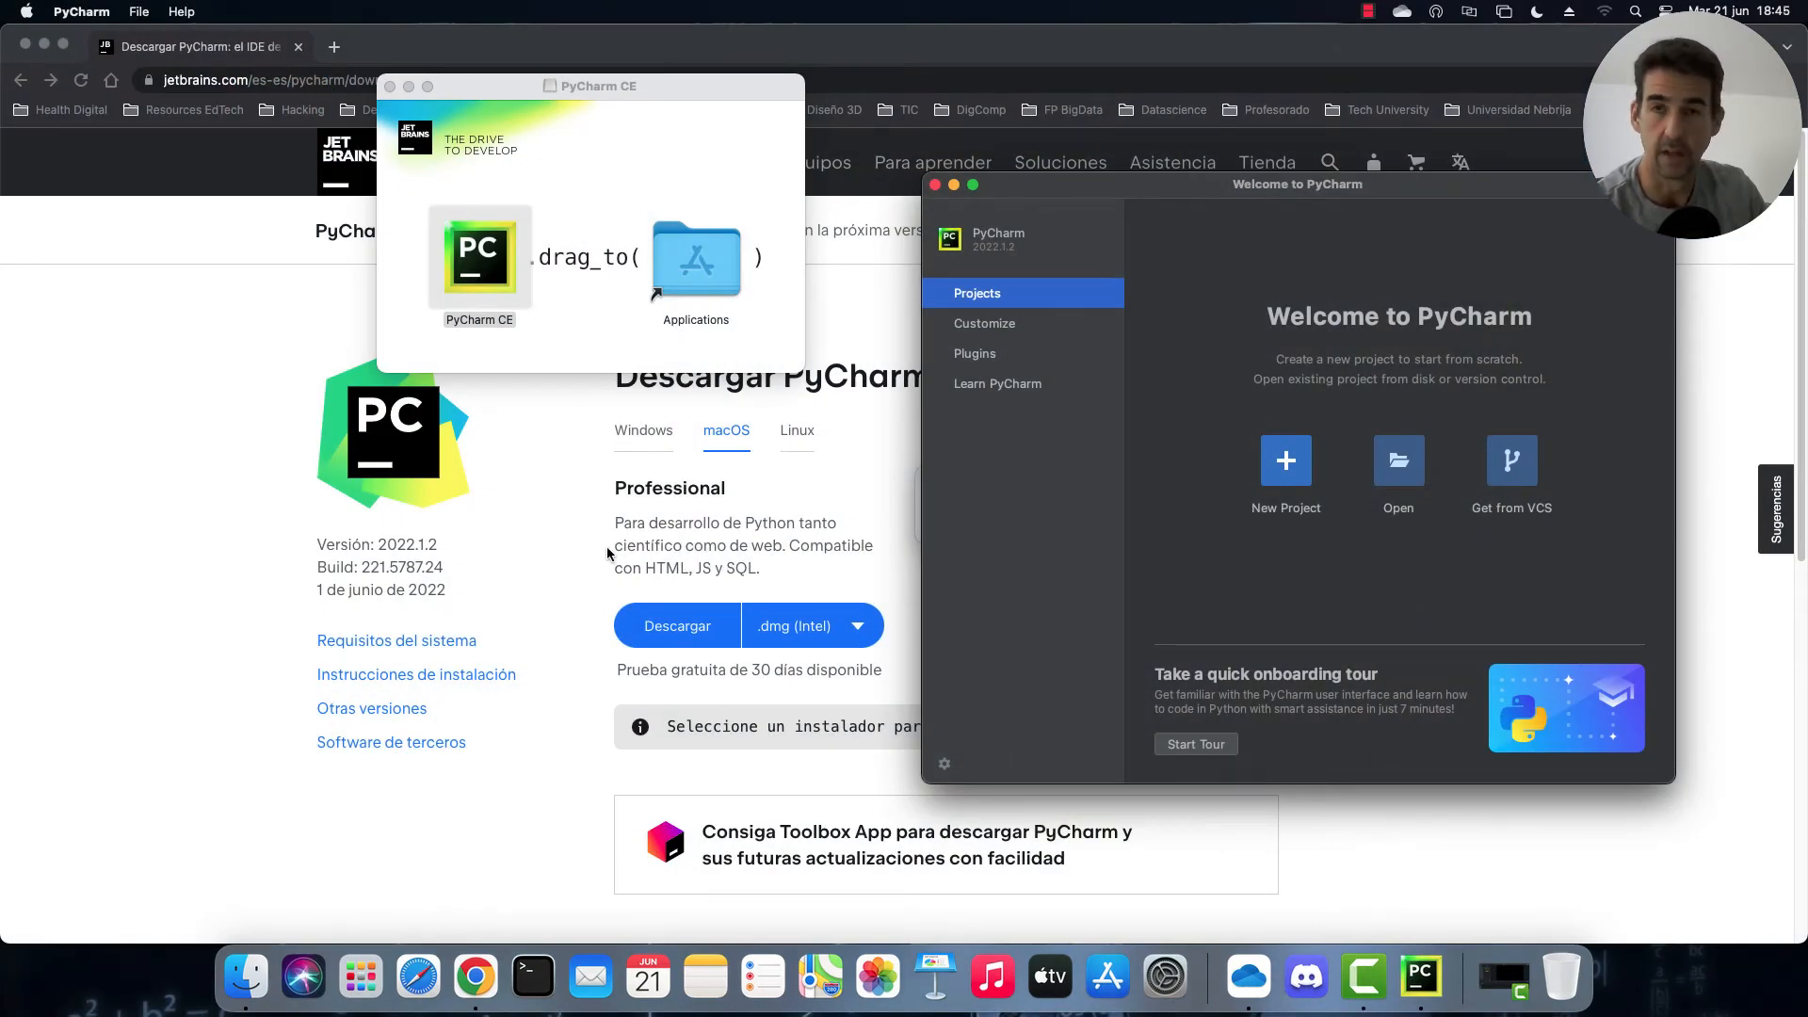
Create a new project named pythonProject with a new Virtualenv environment and the main.py welcome script.
drag(1432, 189, 1001, 120)
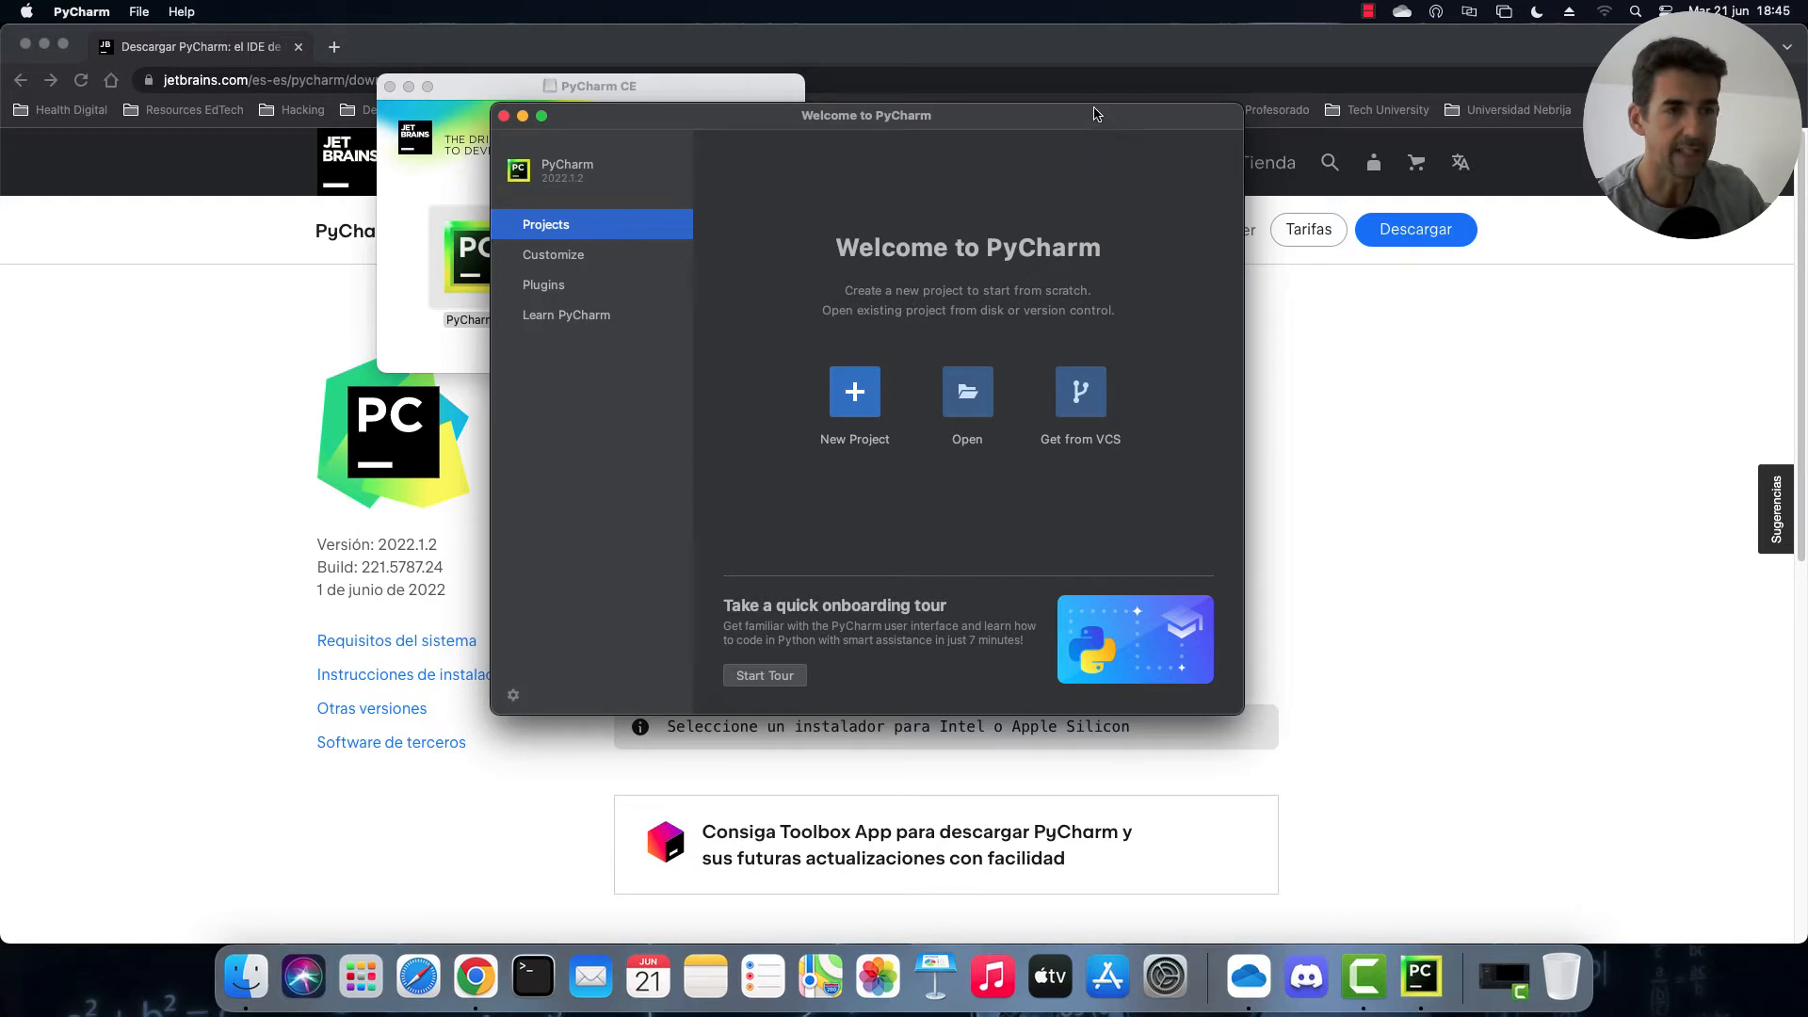
drag(1086, 120, 1091, 109)
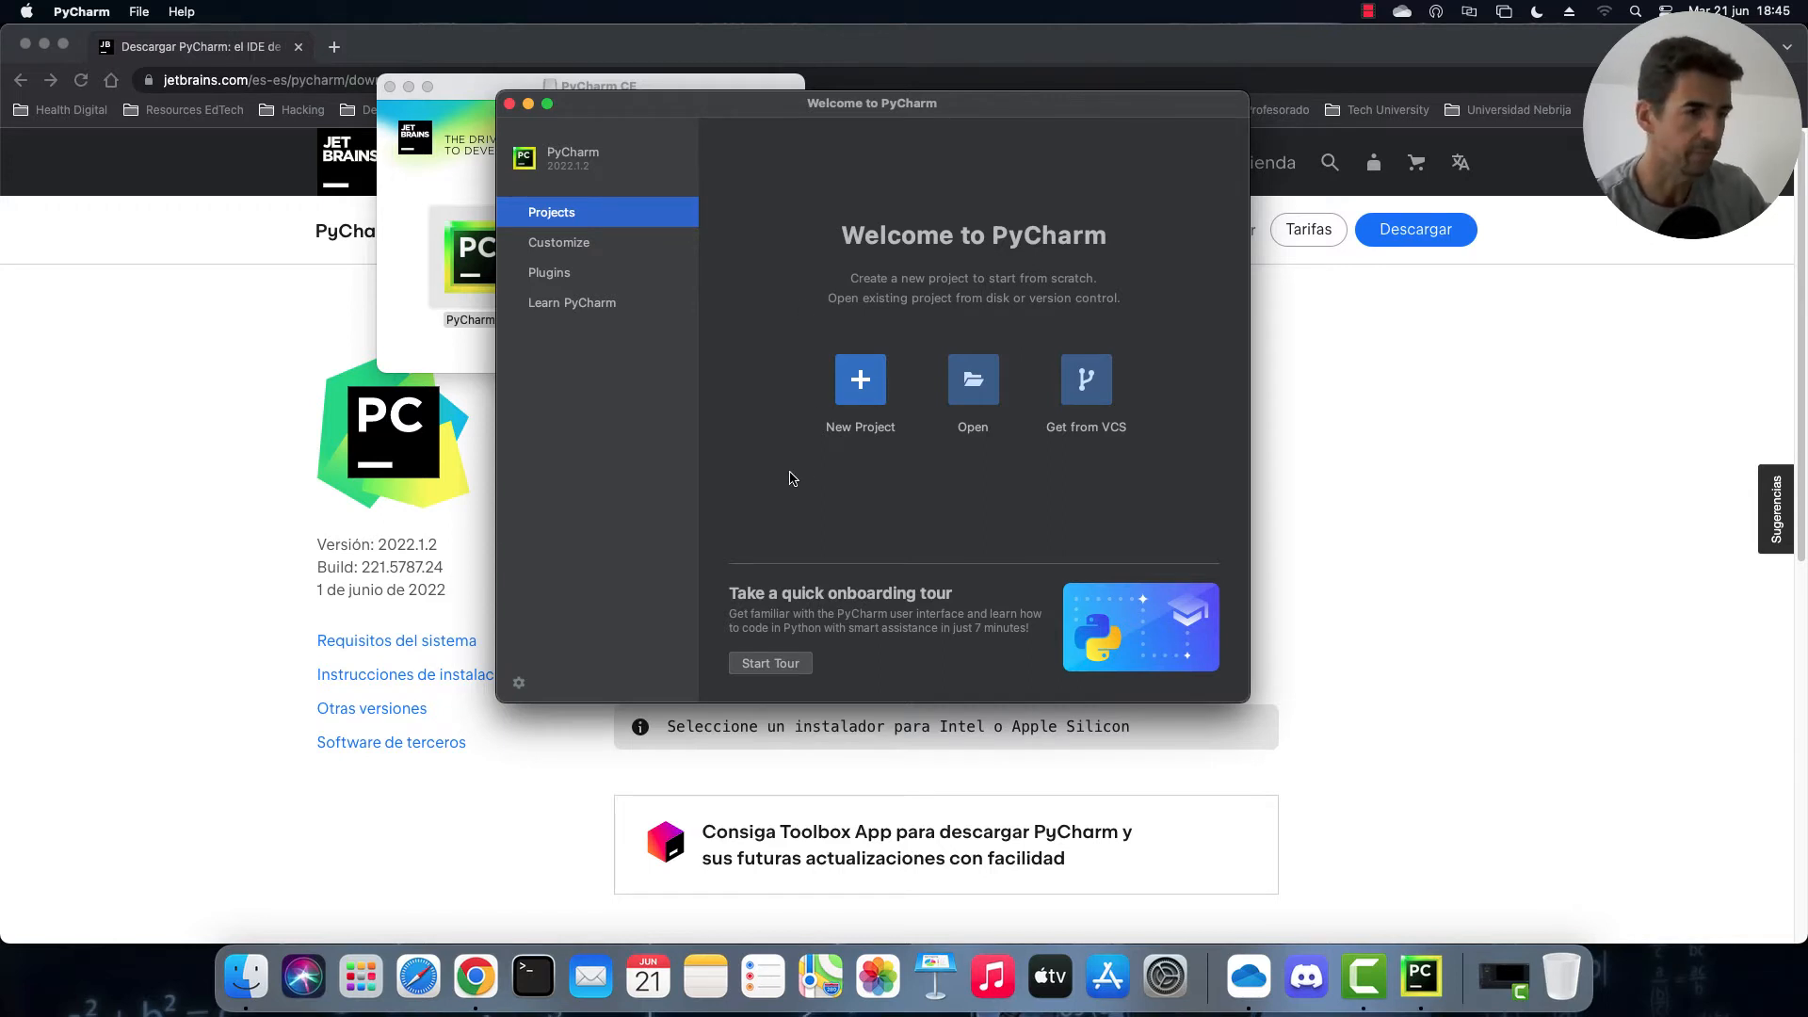
click(868, 382)
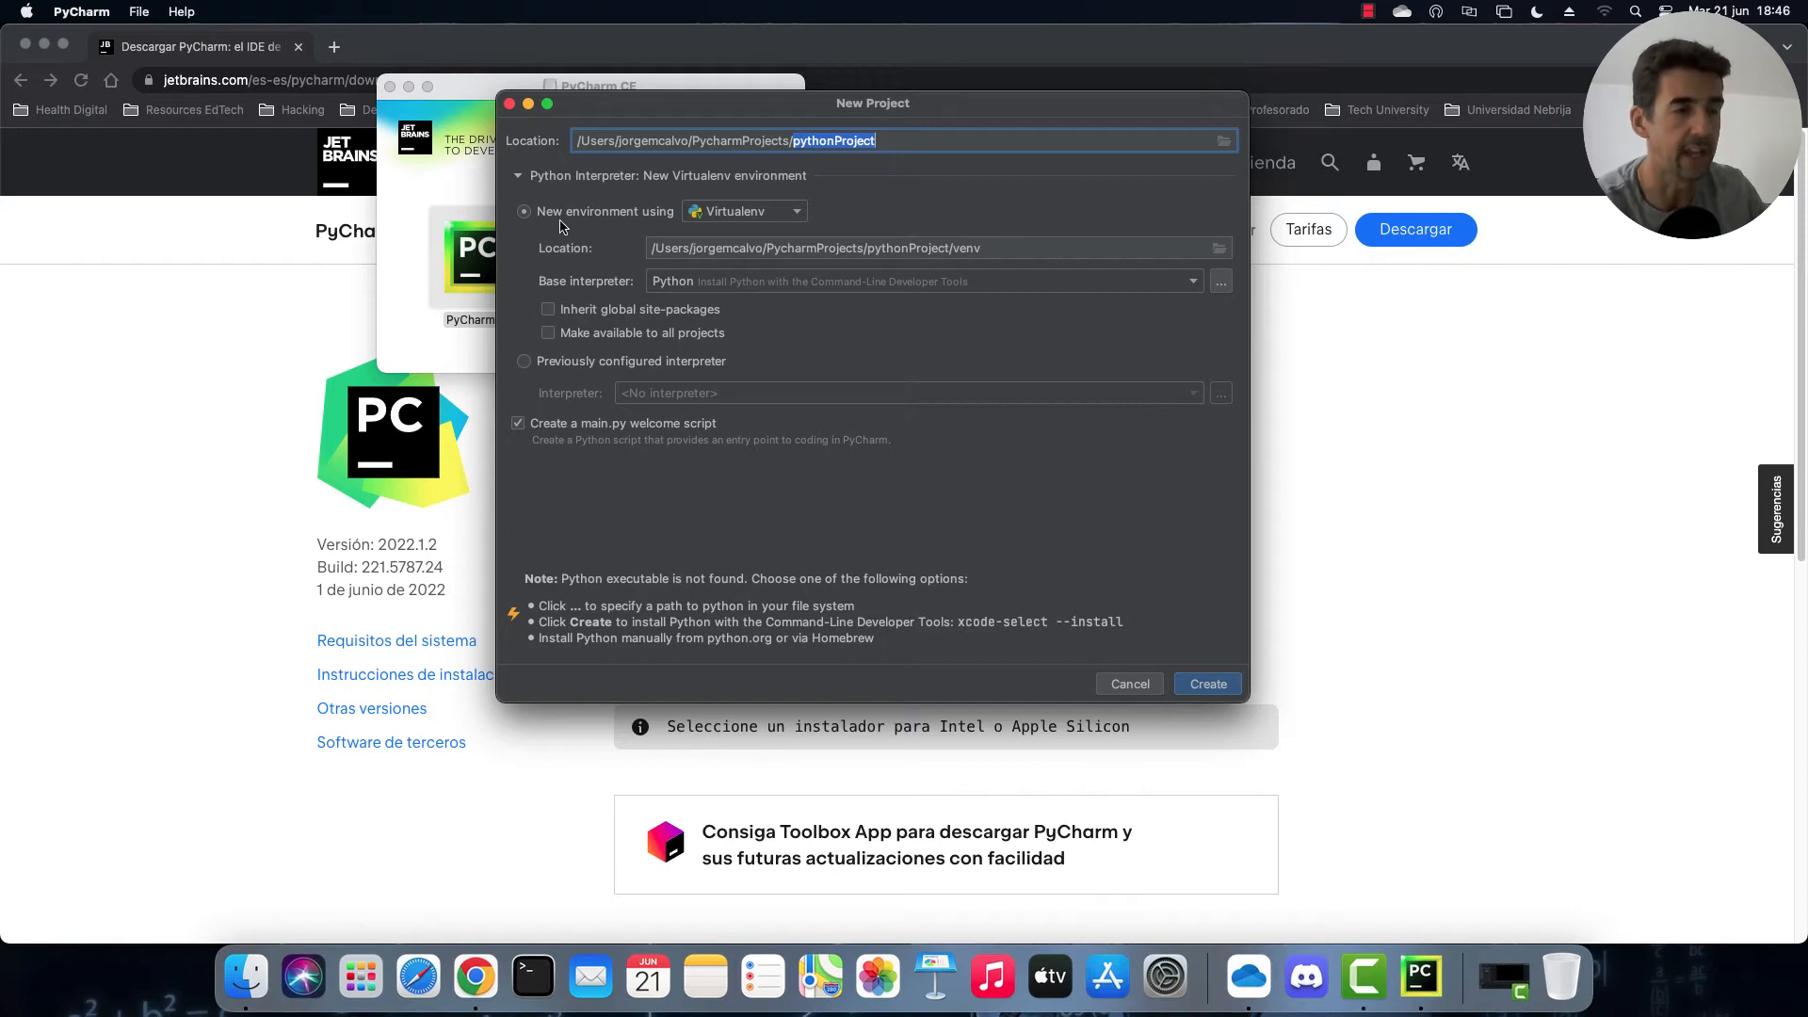
click(779, 218)
click(778, 217)
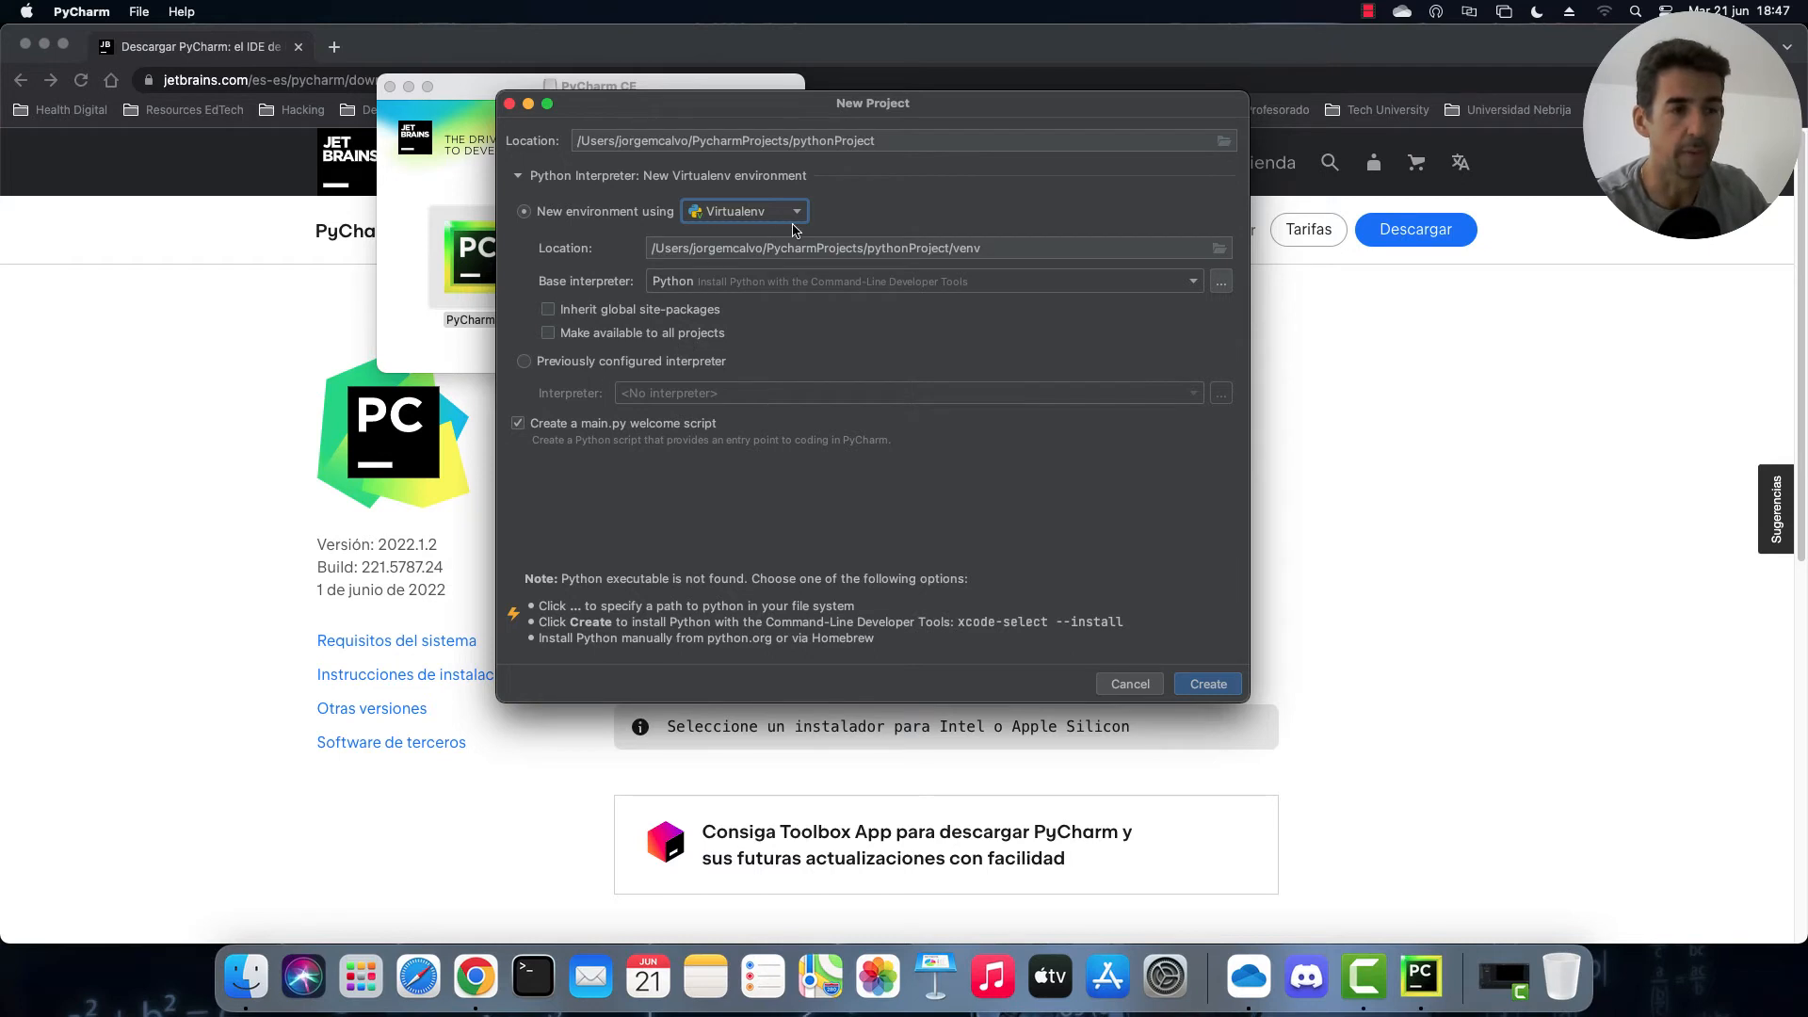
click(1187, 693)
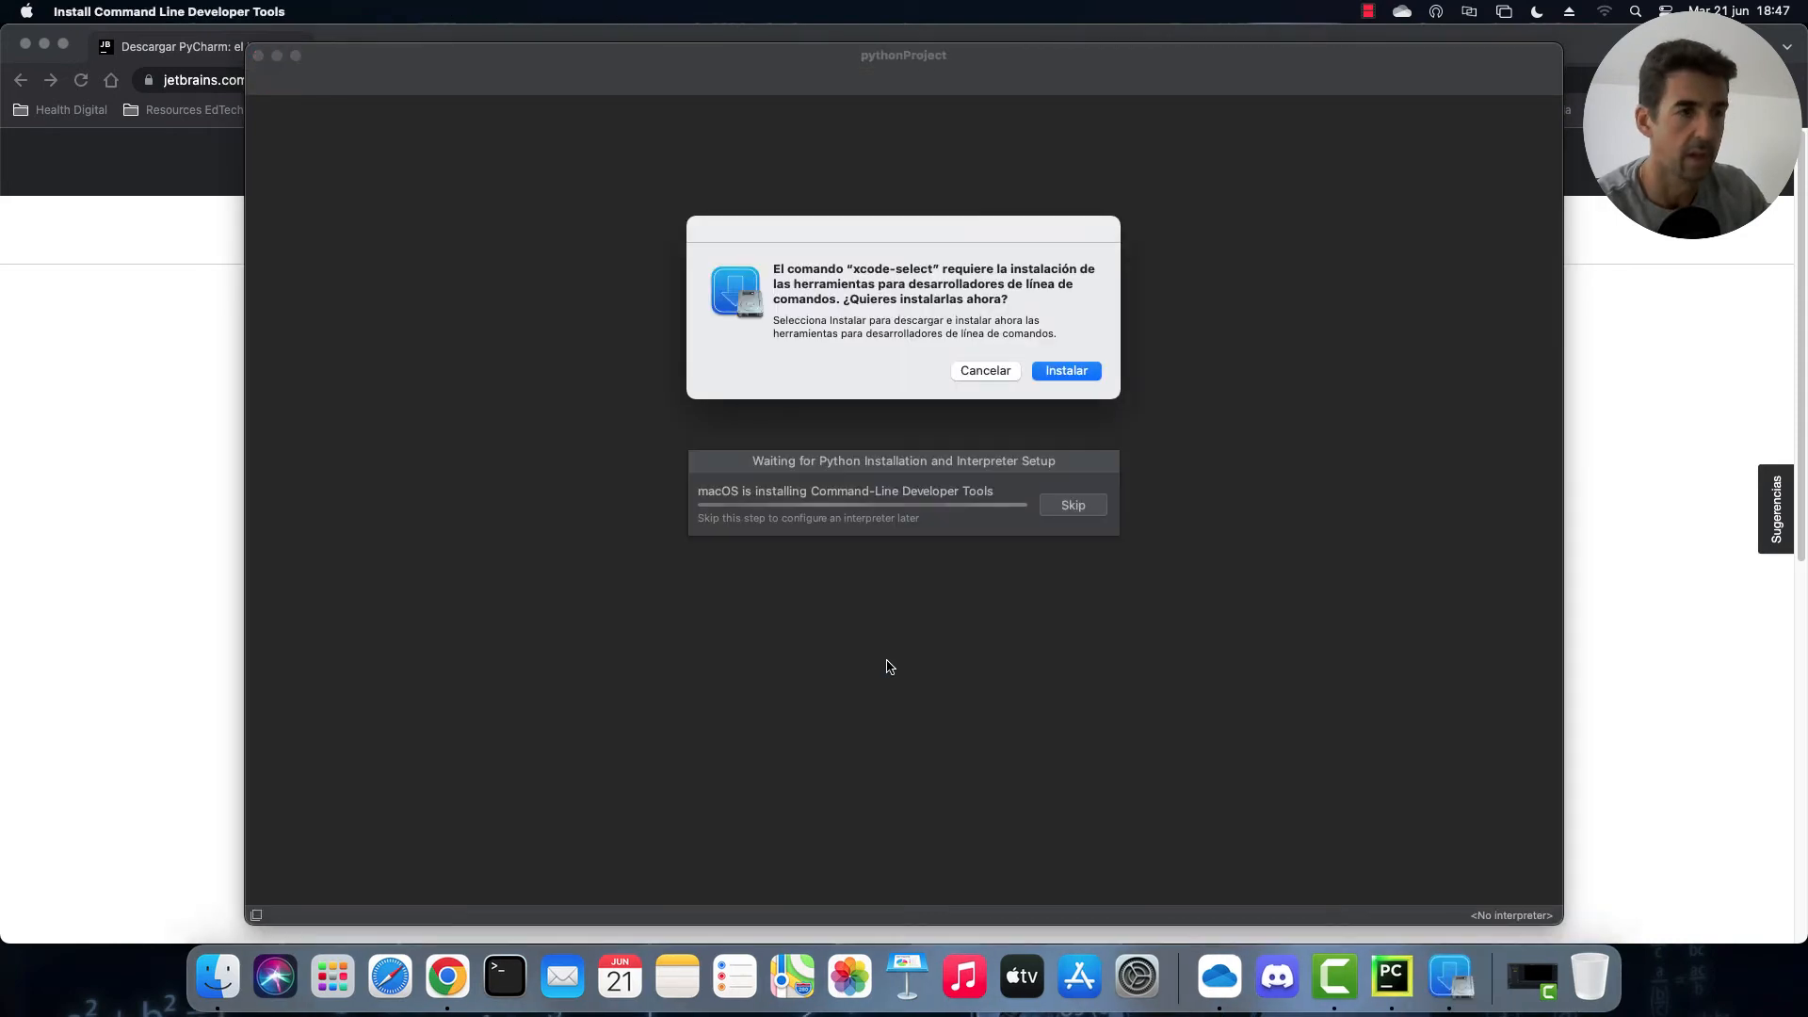
Agree to install the command-line developer tools and enlarge the pythonProject window to fill the screen.
click(1076, 370)
click(1139, 588)
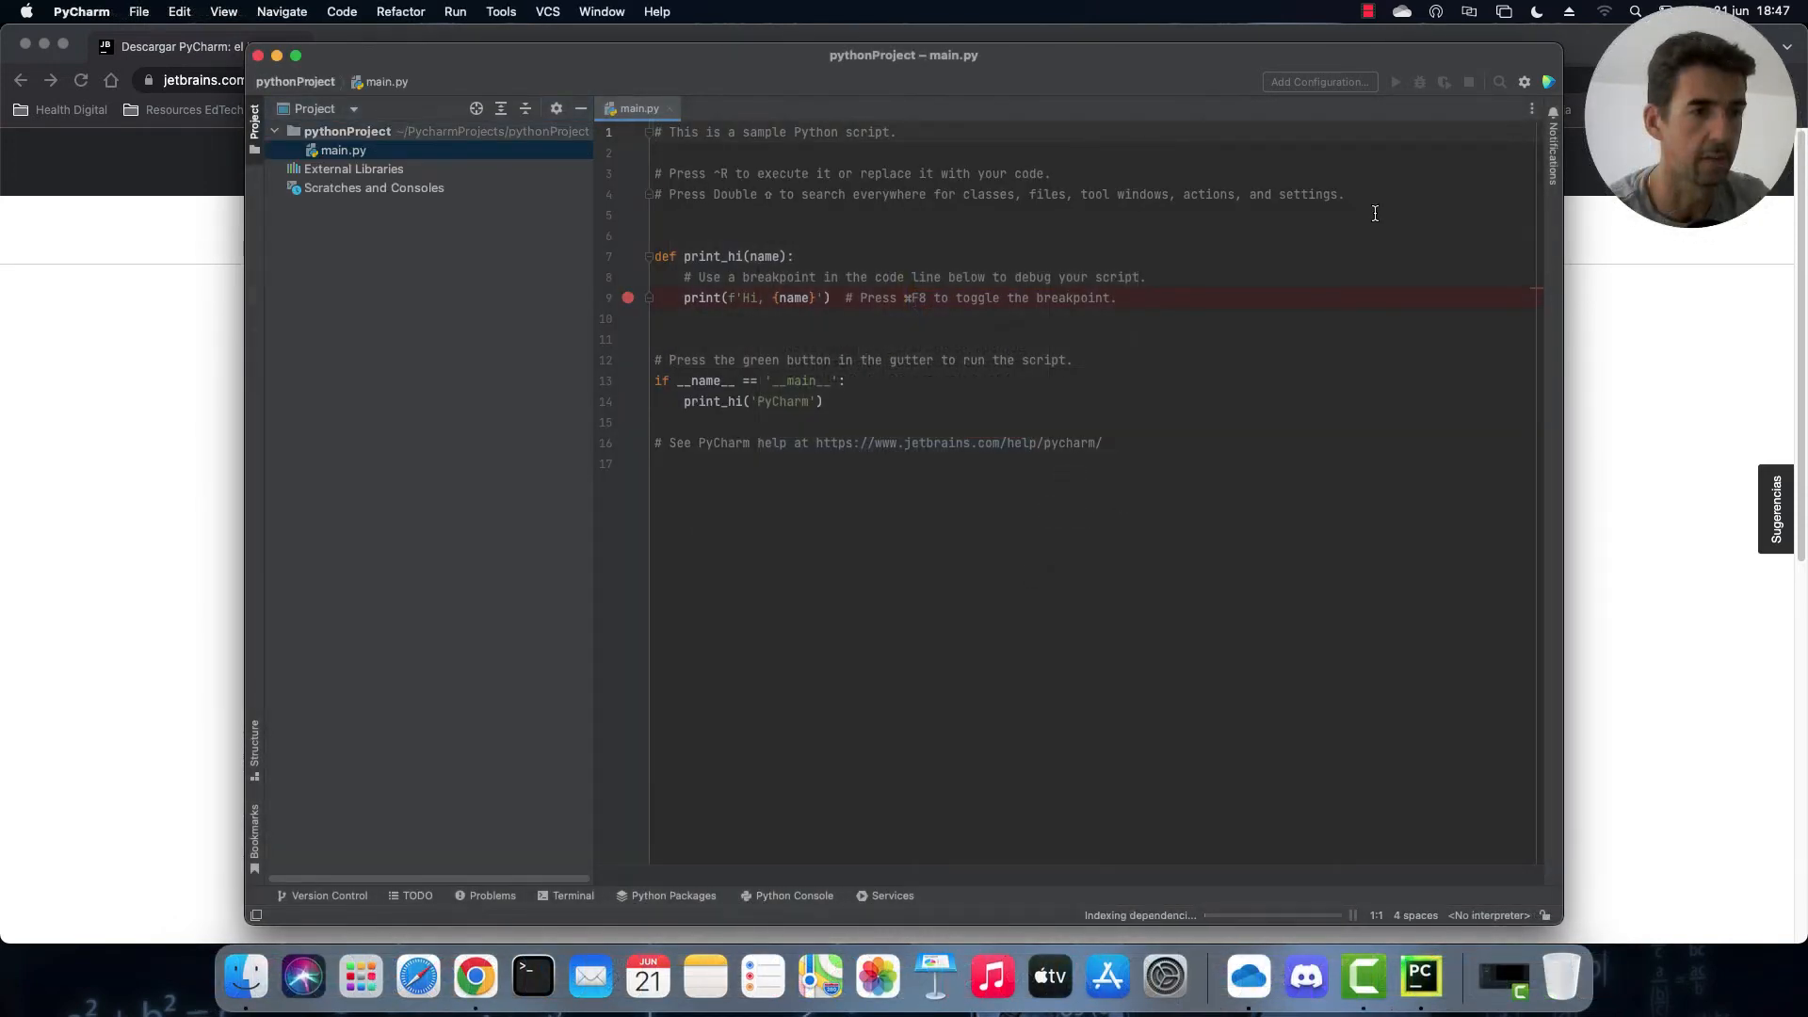
drag(1211, 72, 1197, 55)
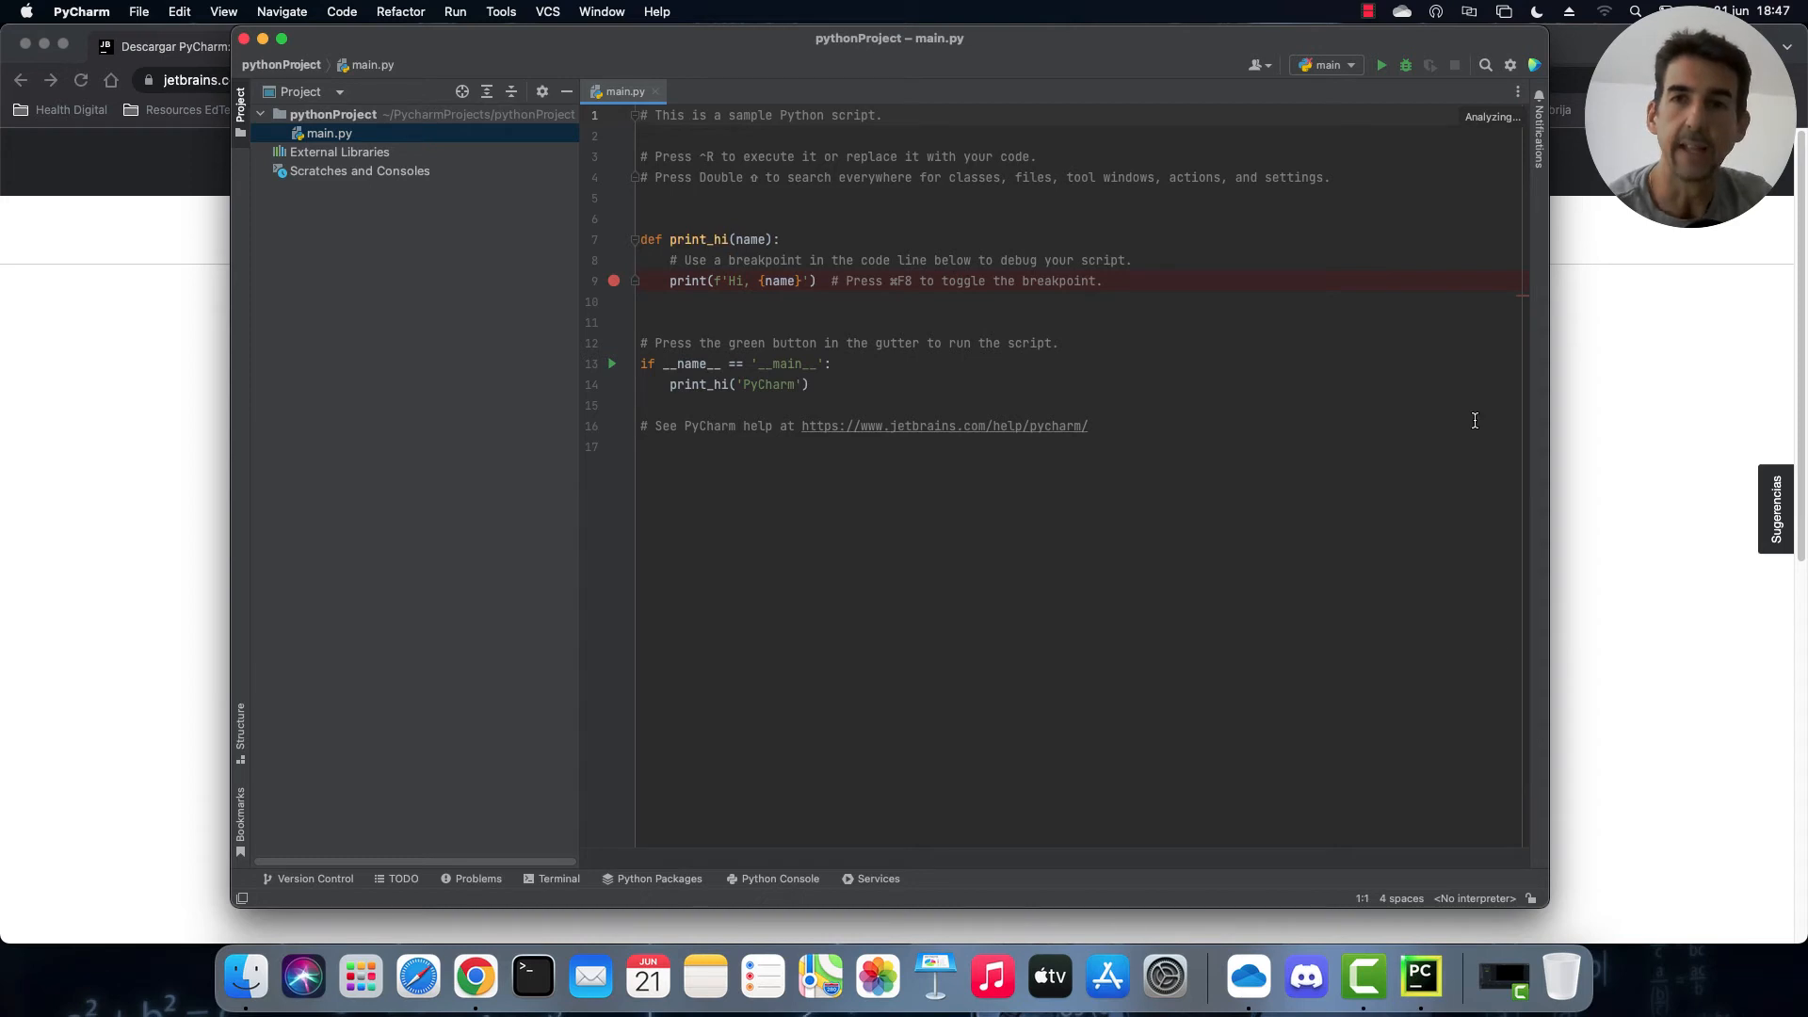
double_click(1104, 50)
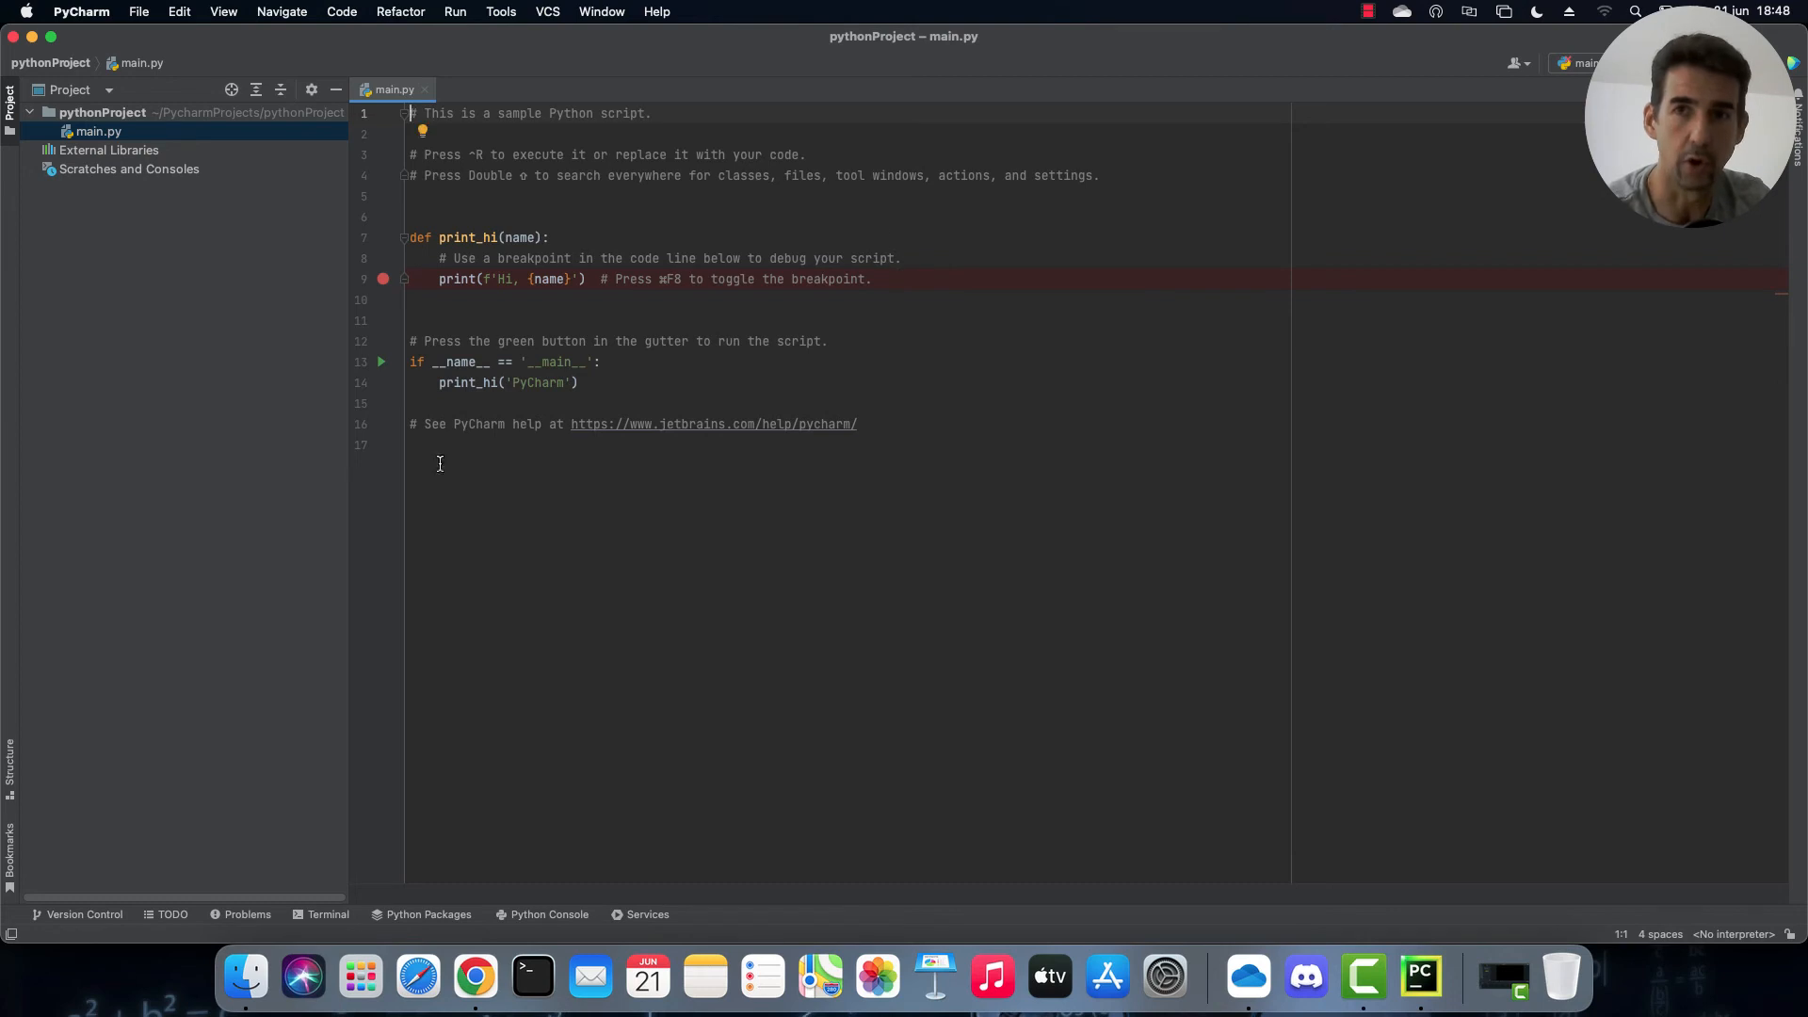
Enter conda activate in the project's terminal without running it, and hide the terminal.
click(325, 917)
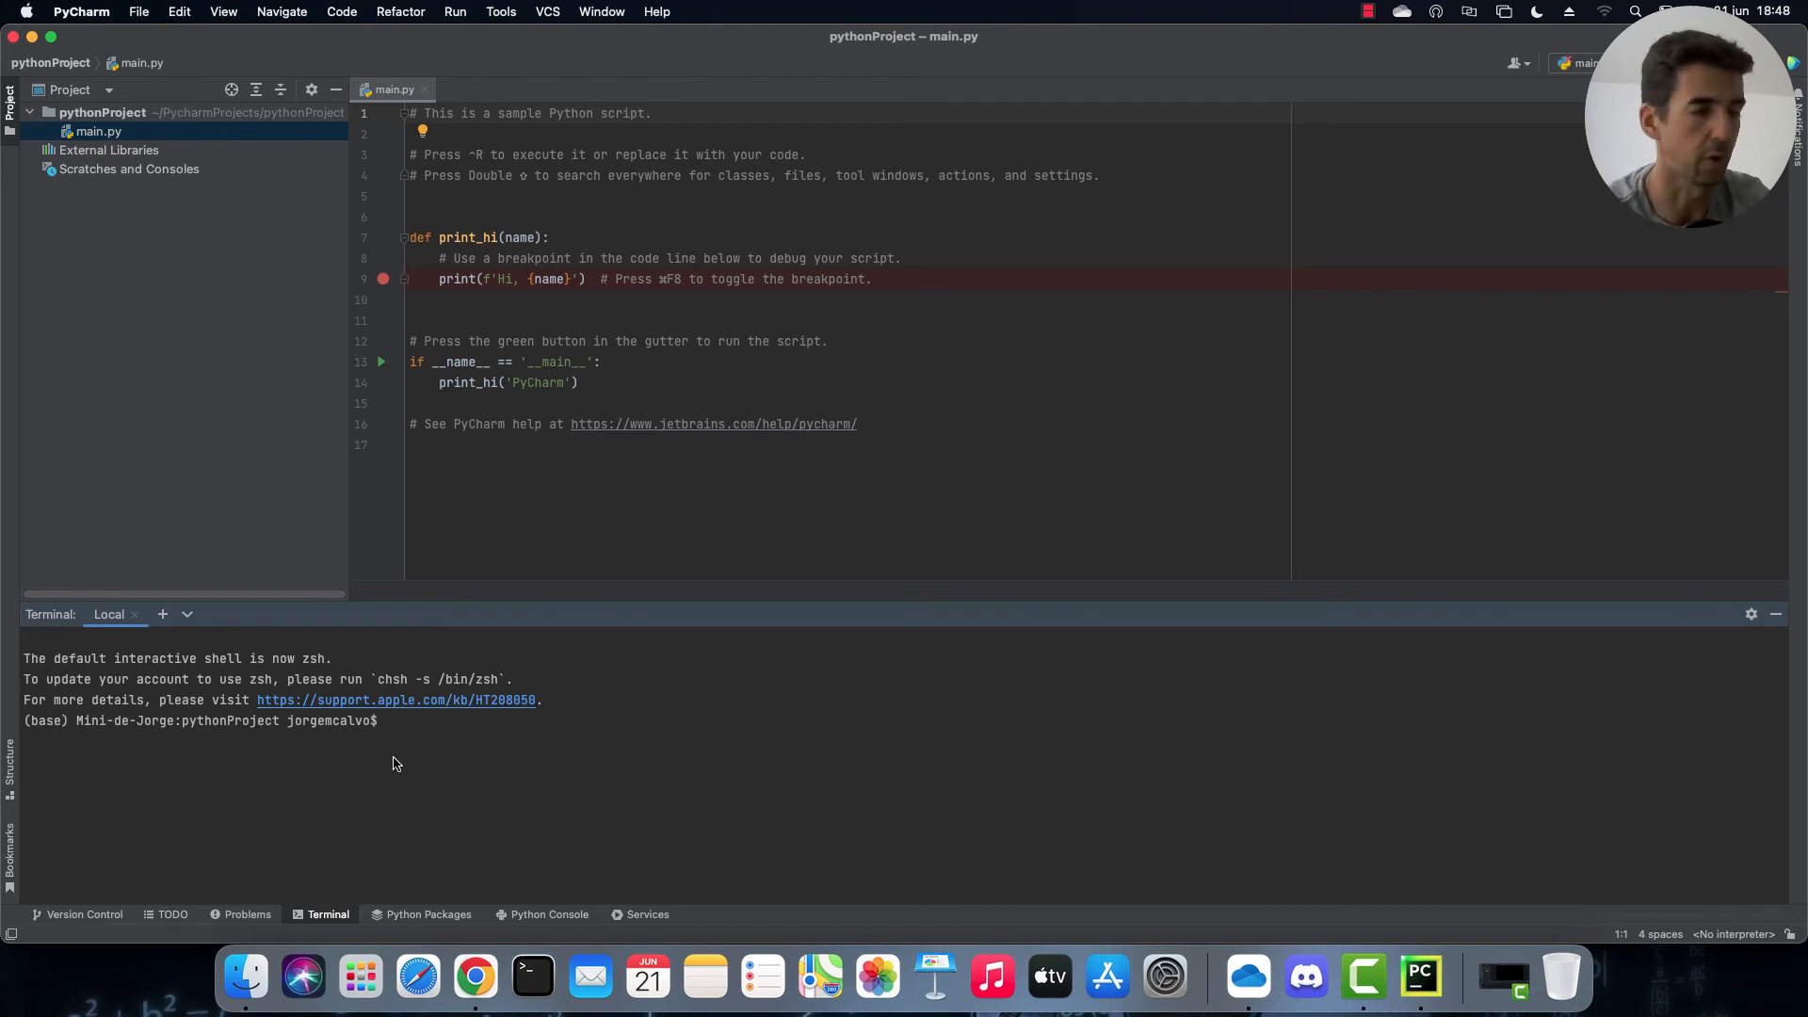
text(con)
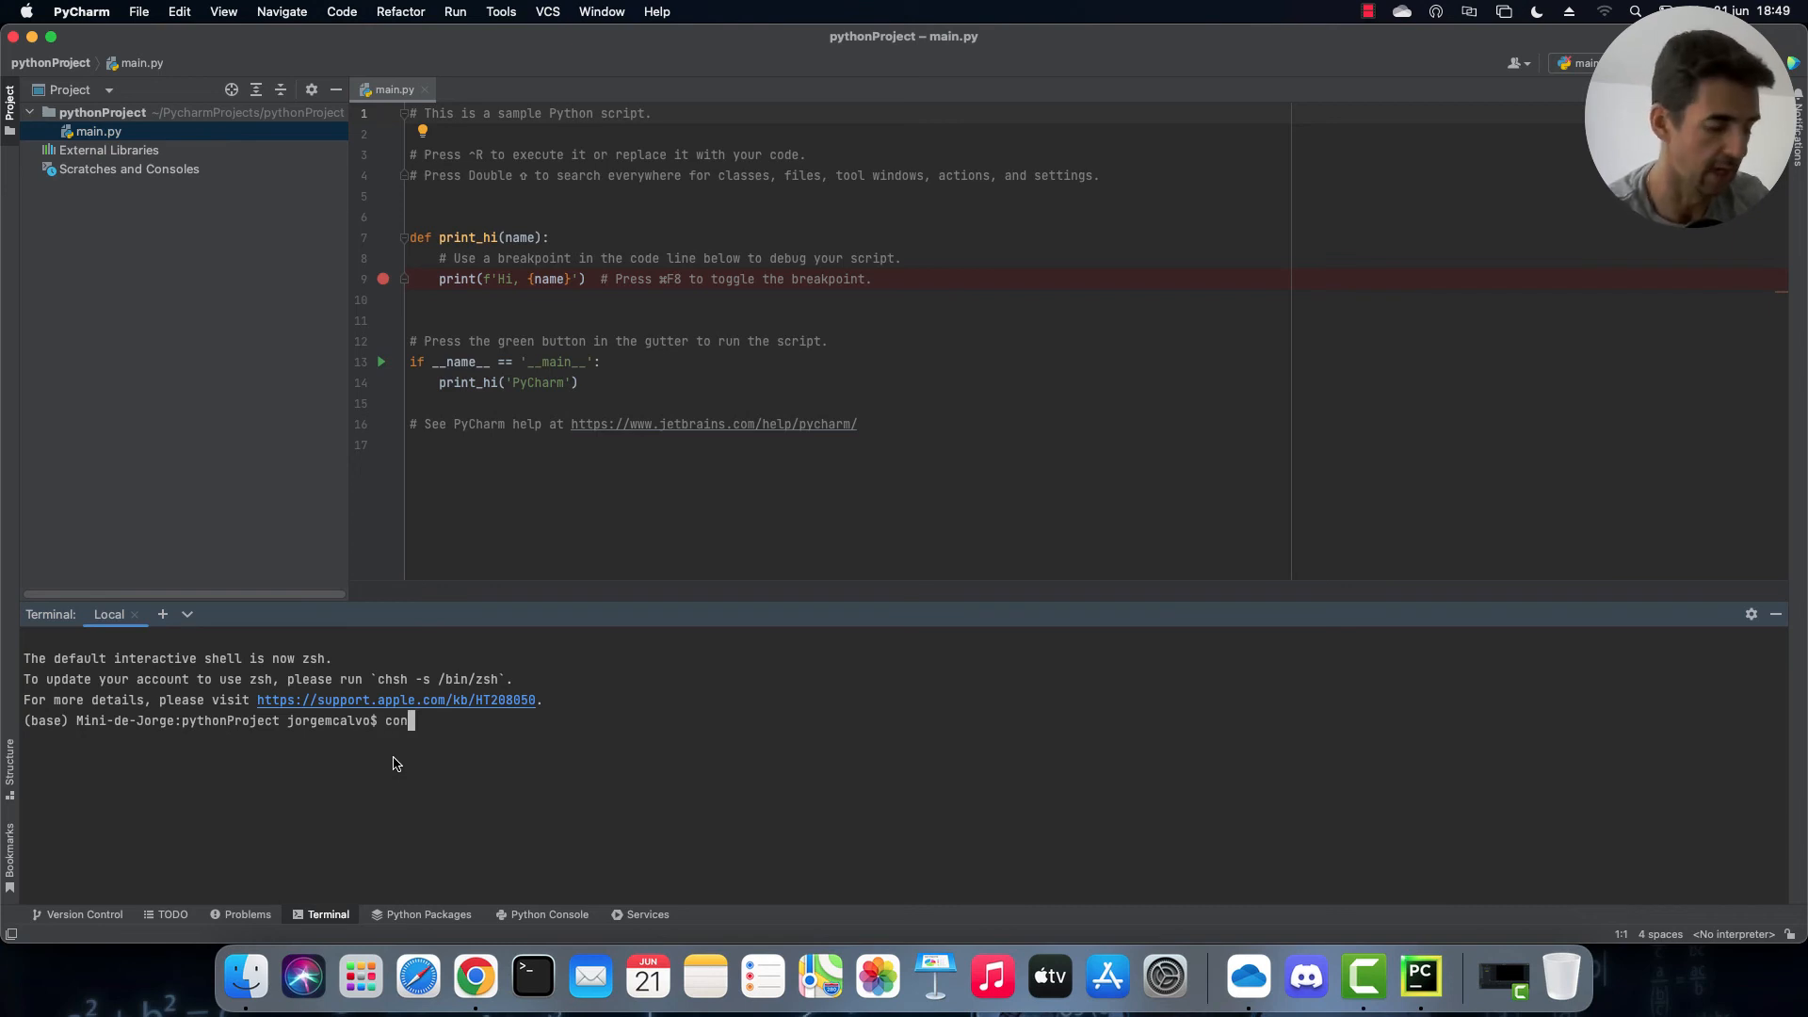
text(da activate)
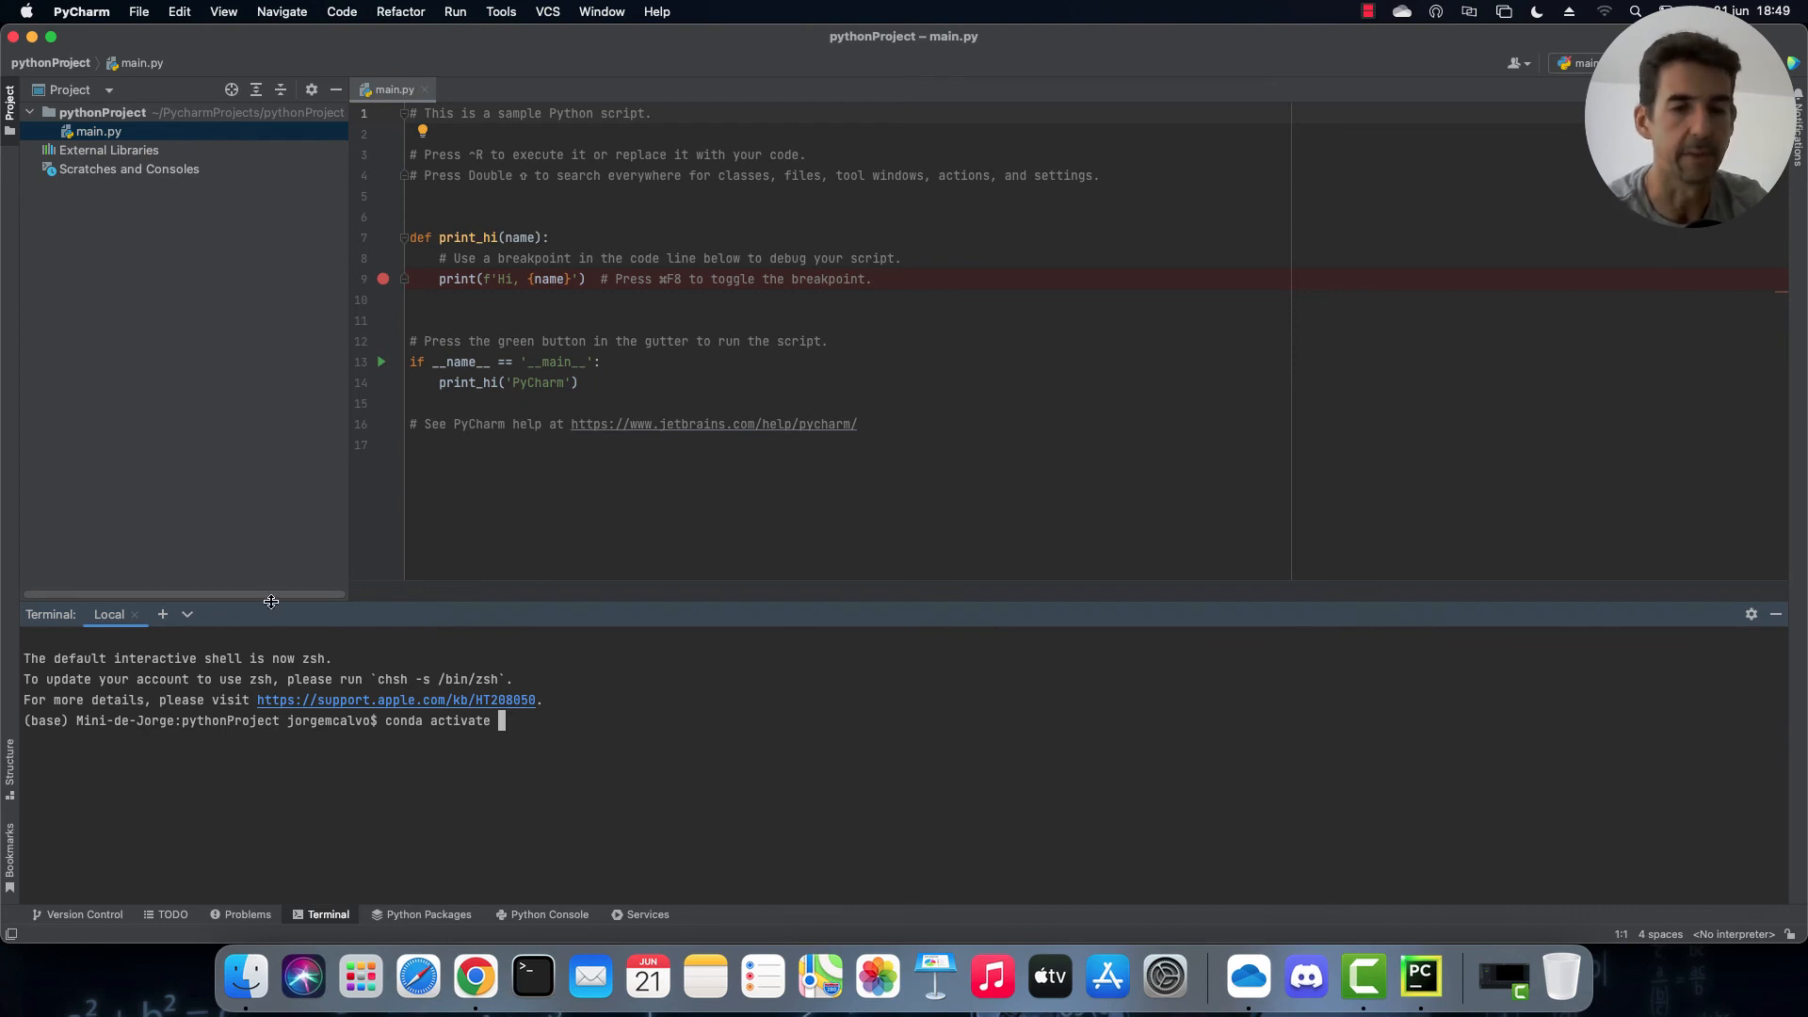
click(1776, 614)
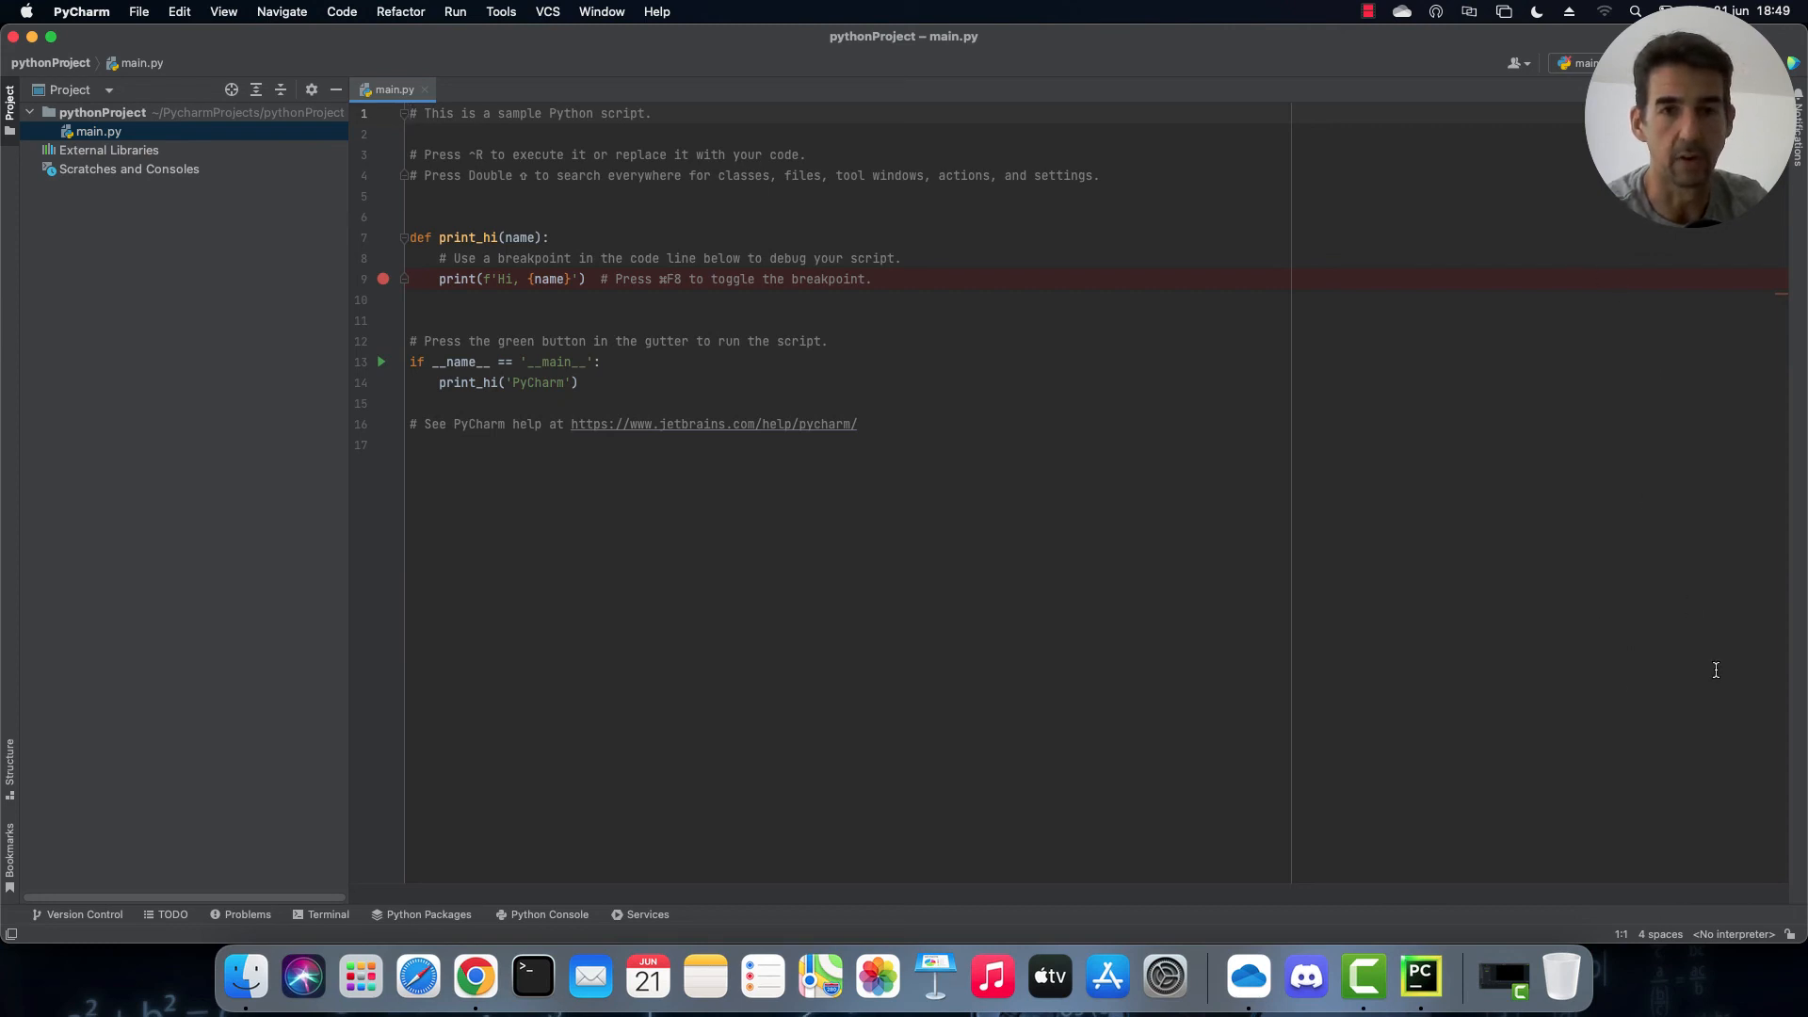
Examine the Conda Environment options for adding a Python interpreter, and leave without adding one.
click(1714, 936)
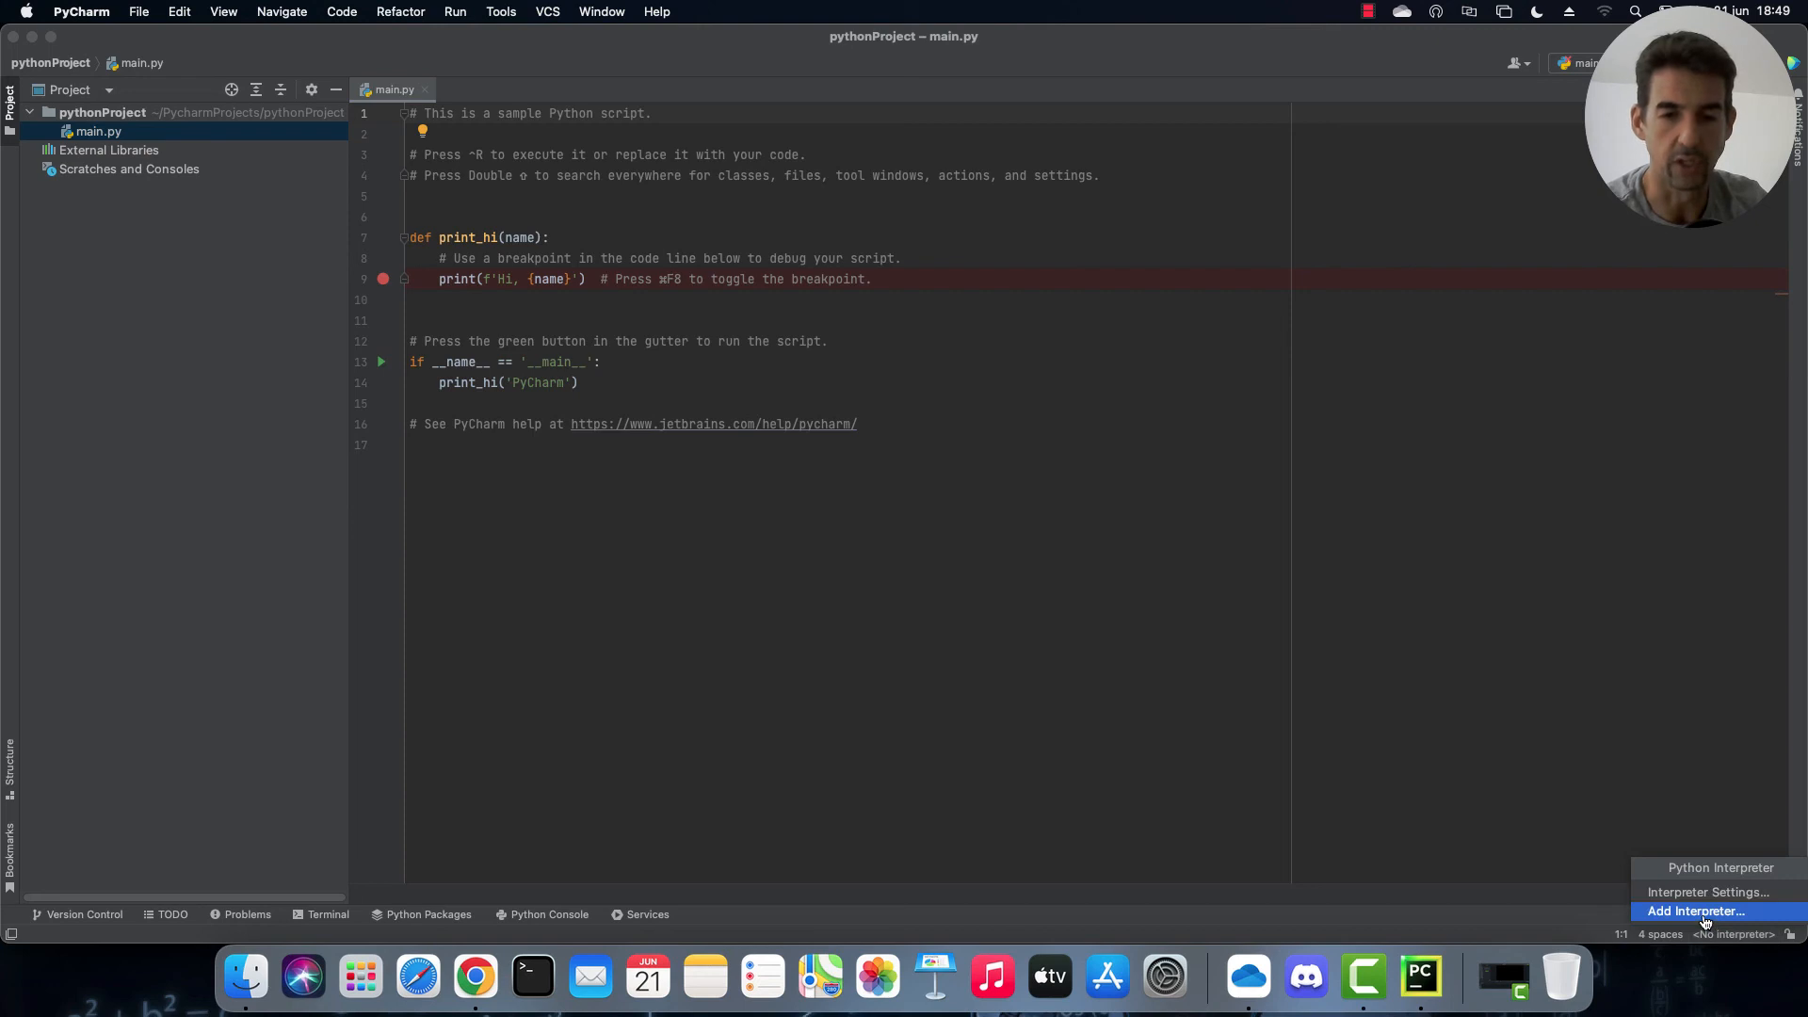
click(1699, 915)
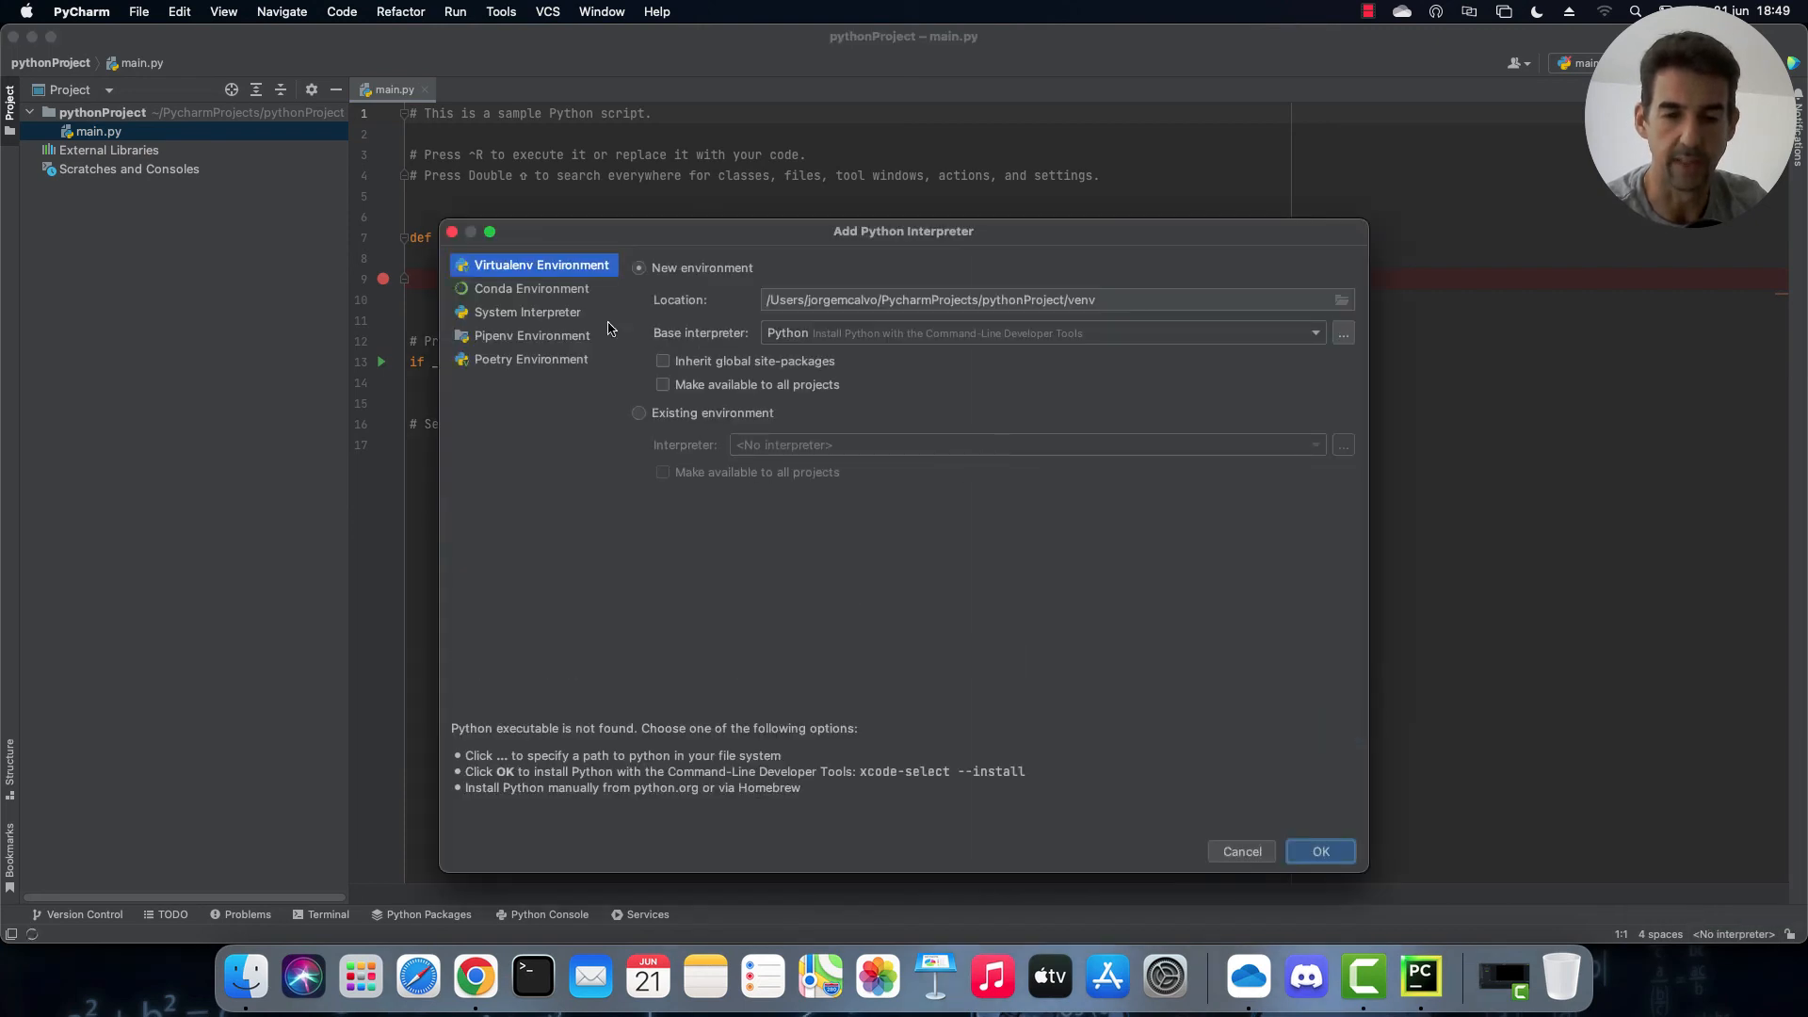
click(550, 299)
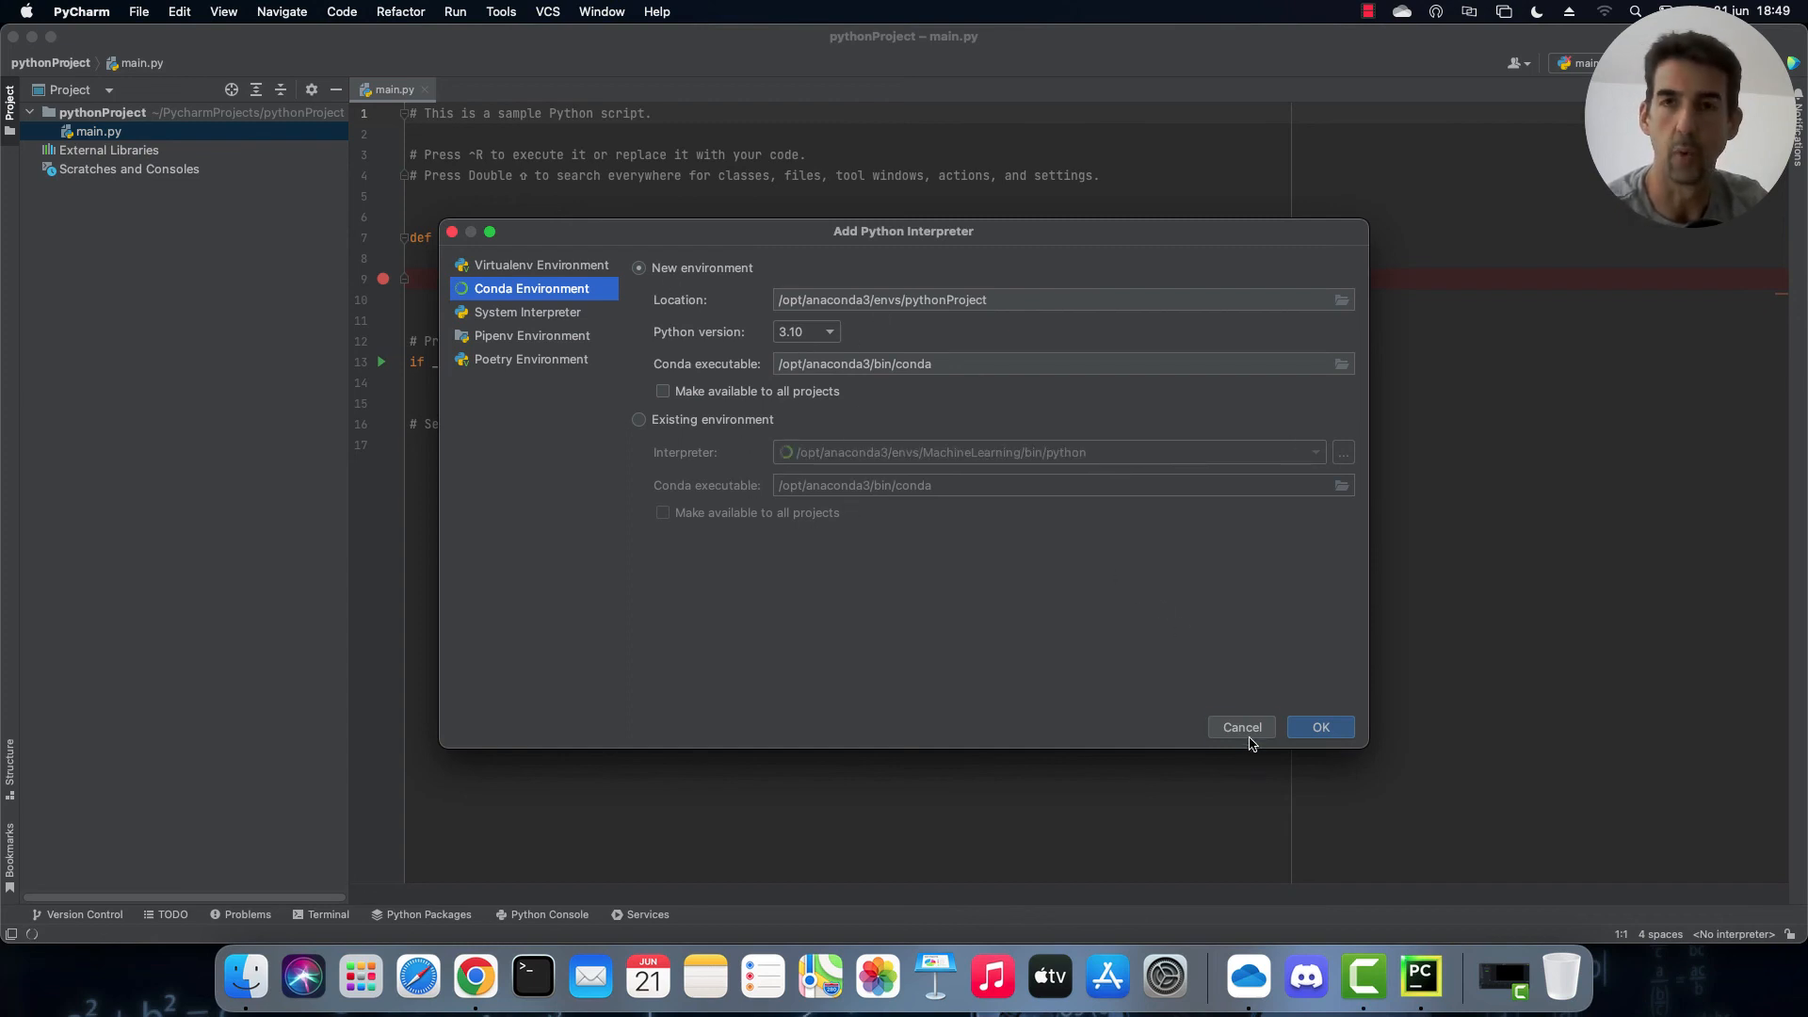
click(1248, 732)
click(1753, 935)
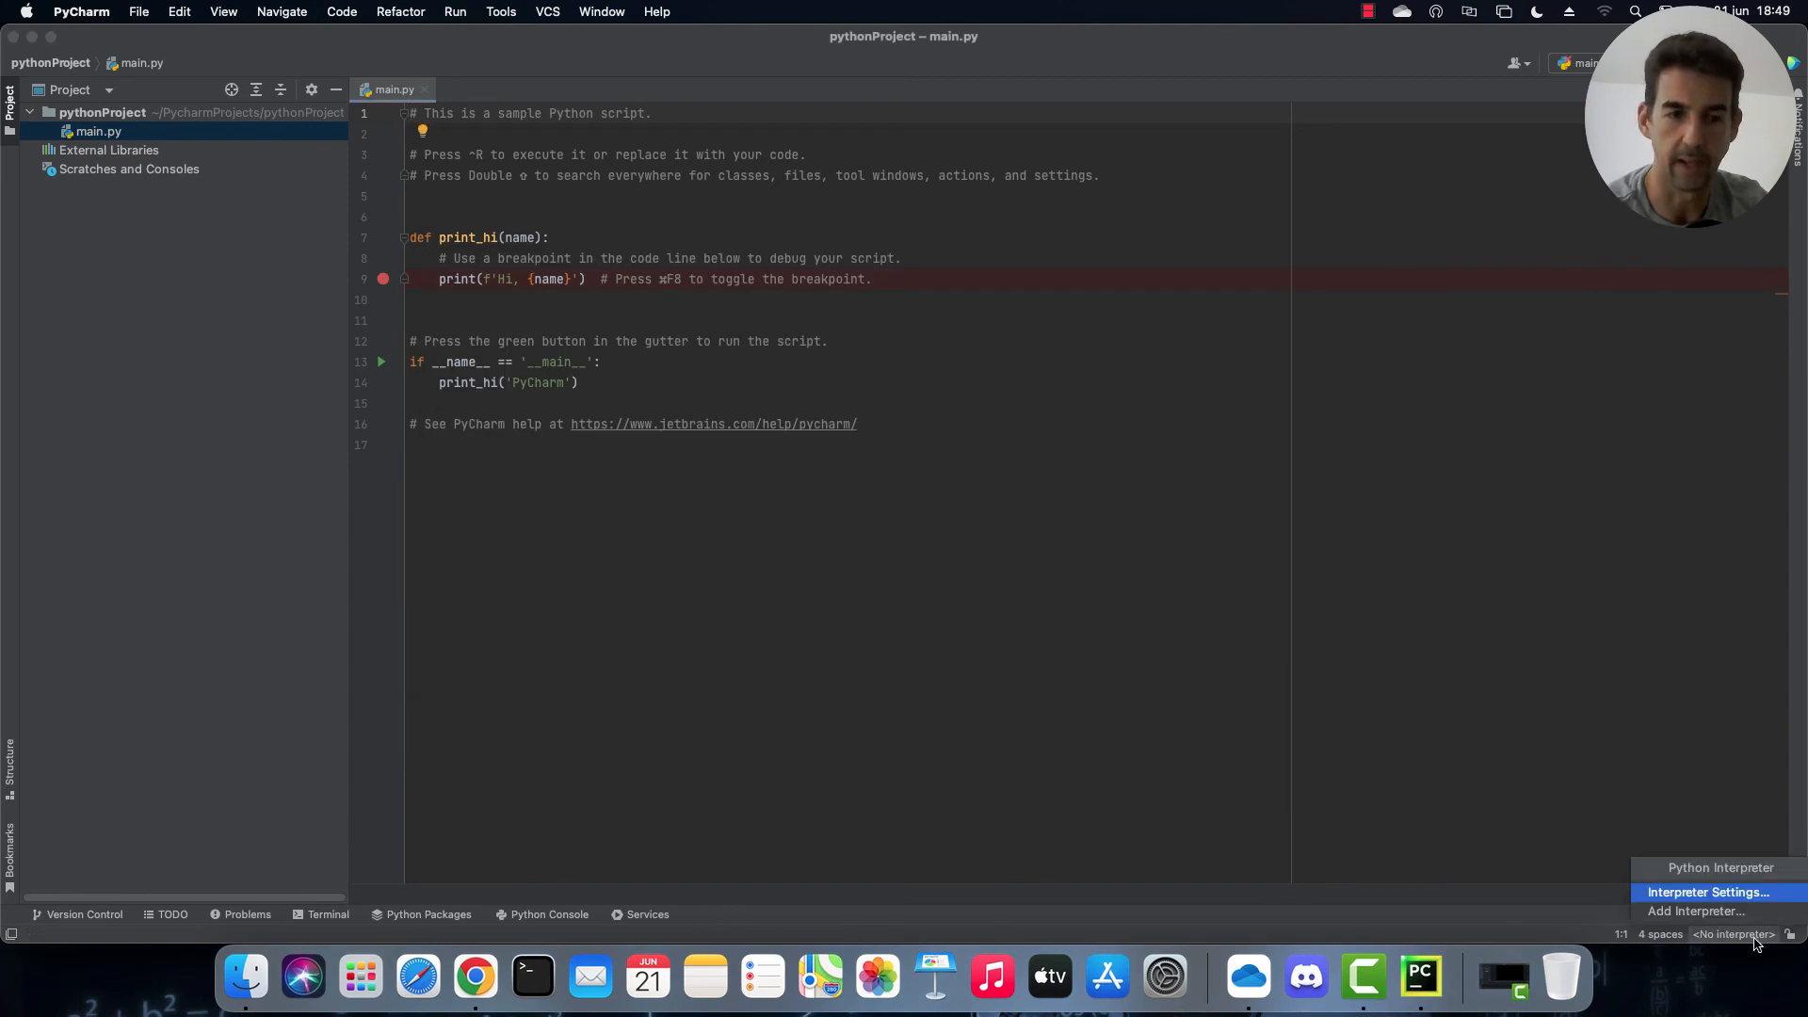
click(1753, 939)
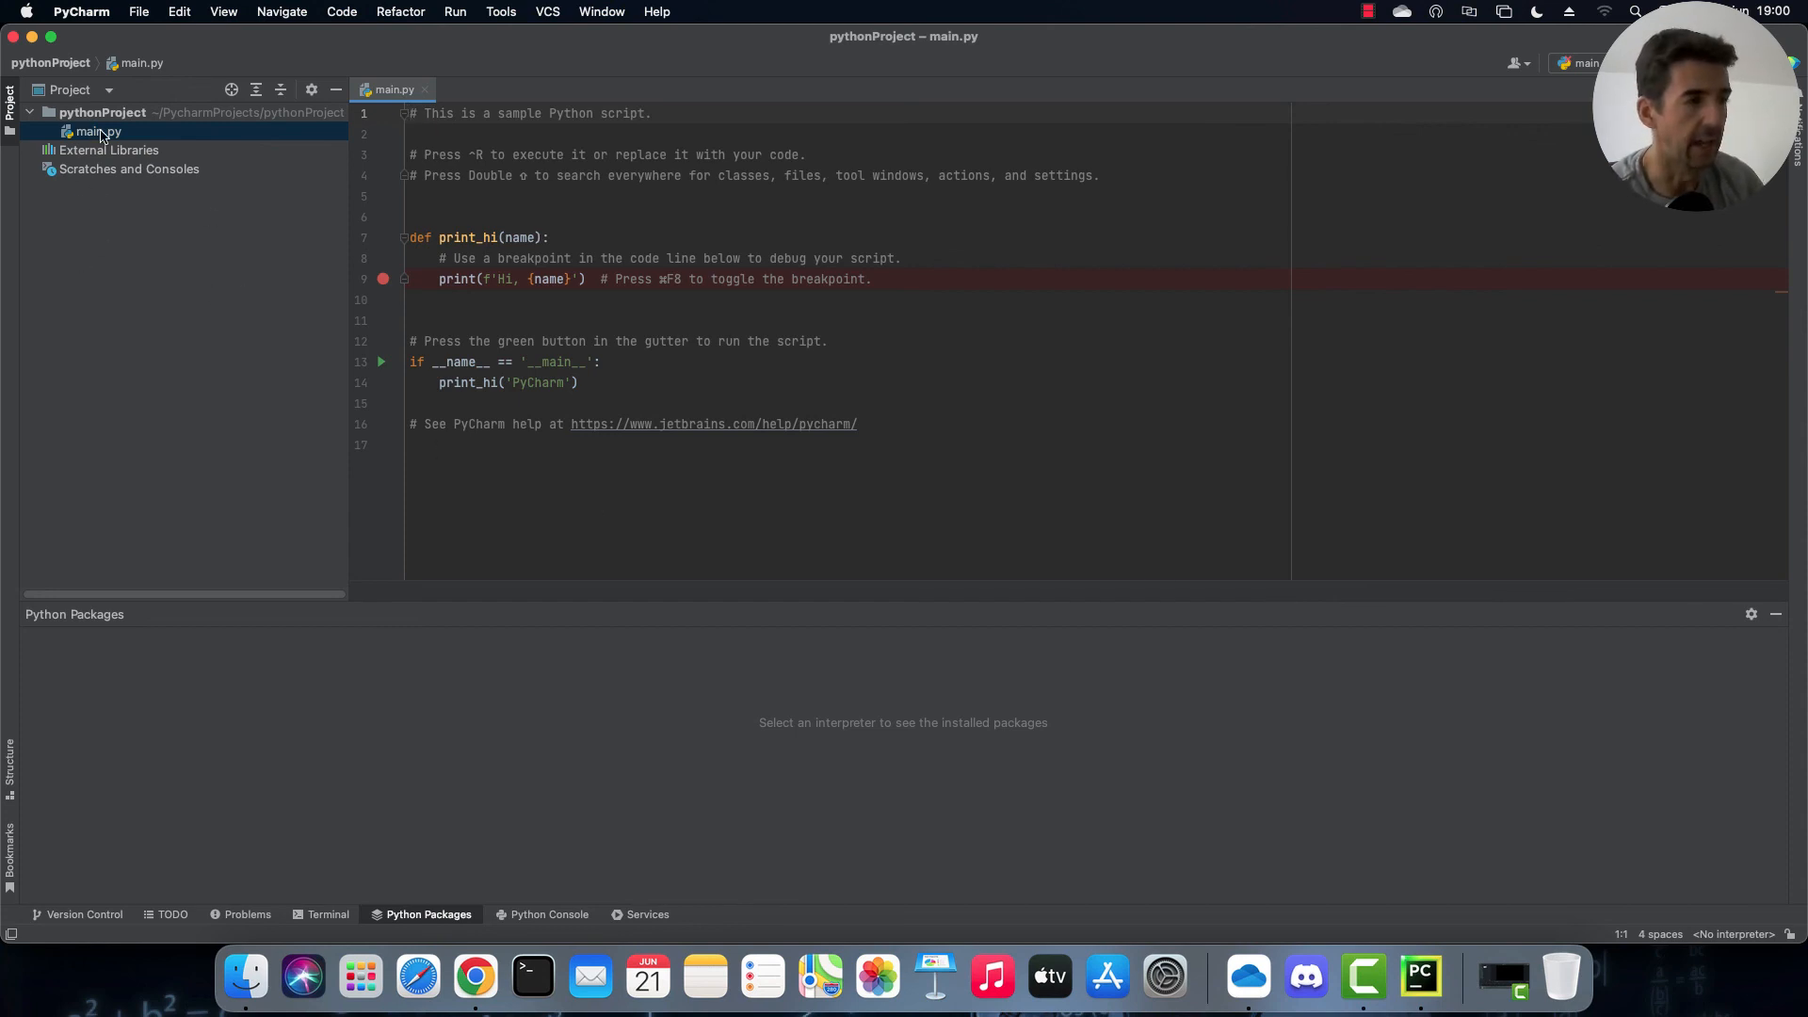
Check which new file types can be added to the pythonProject folder, without creating any.
click(104, 134)
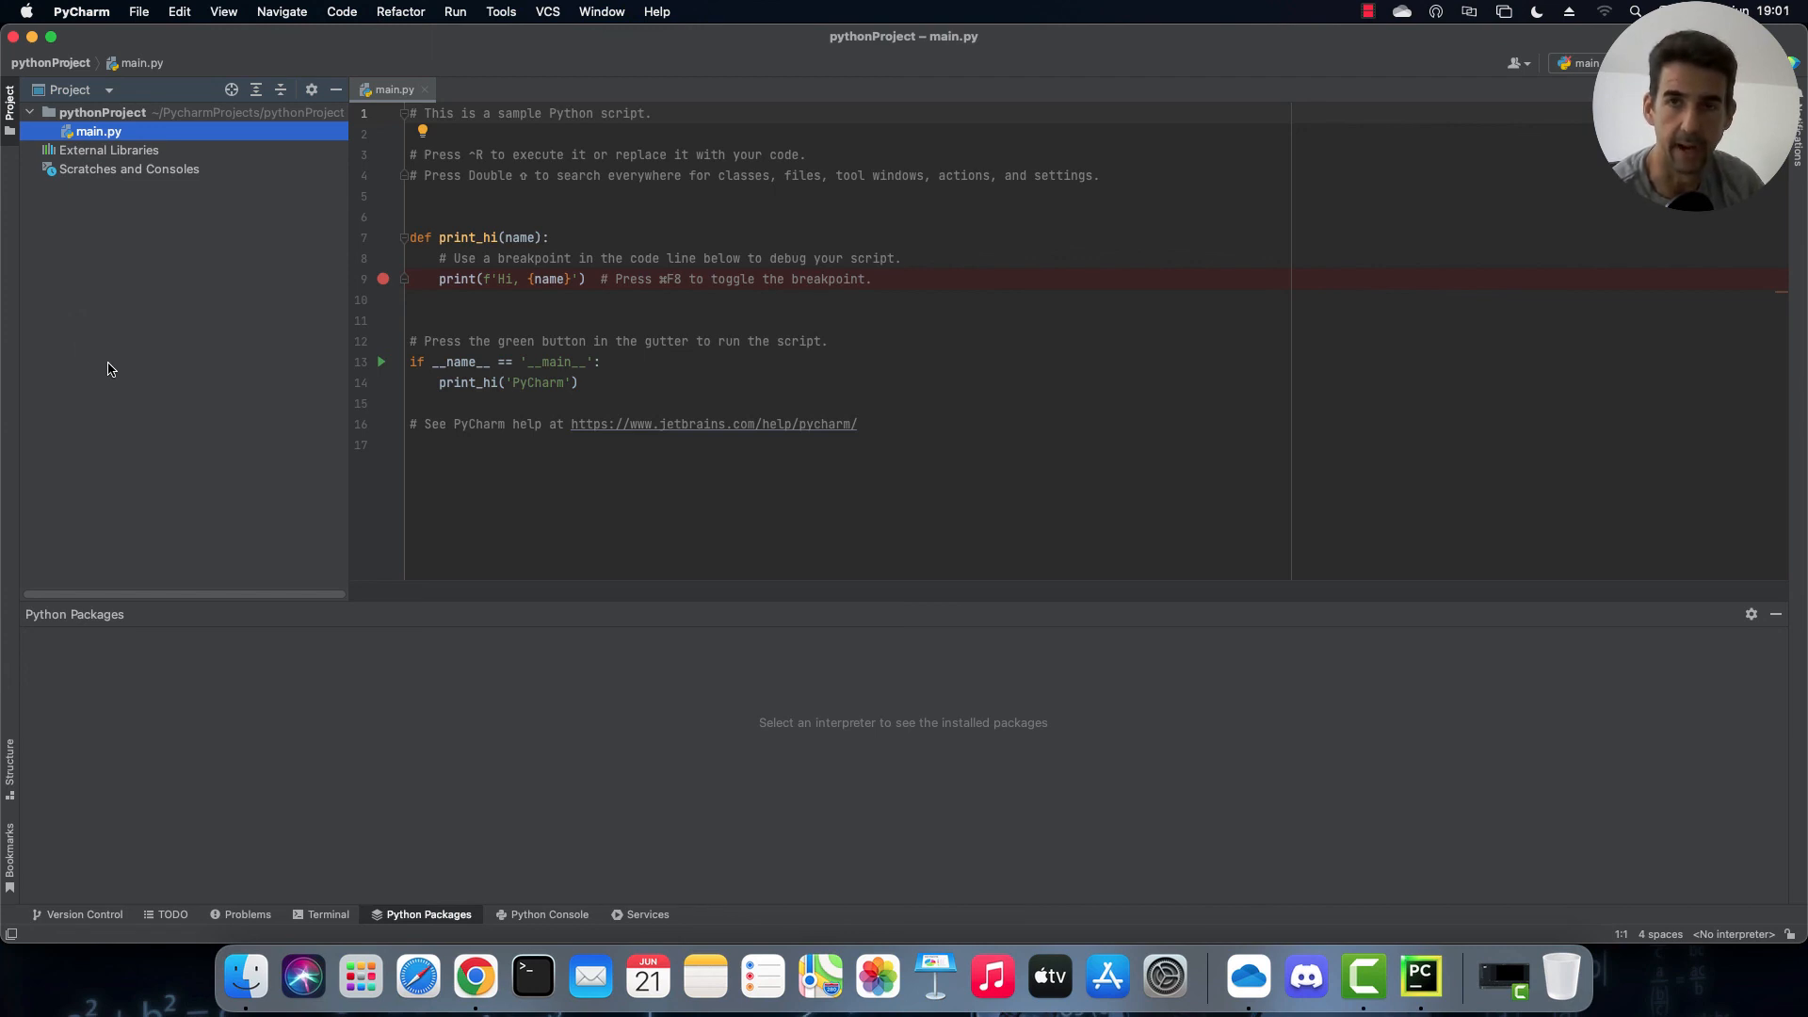
right_click(111, 115)
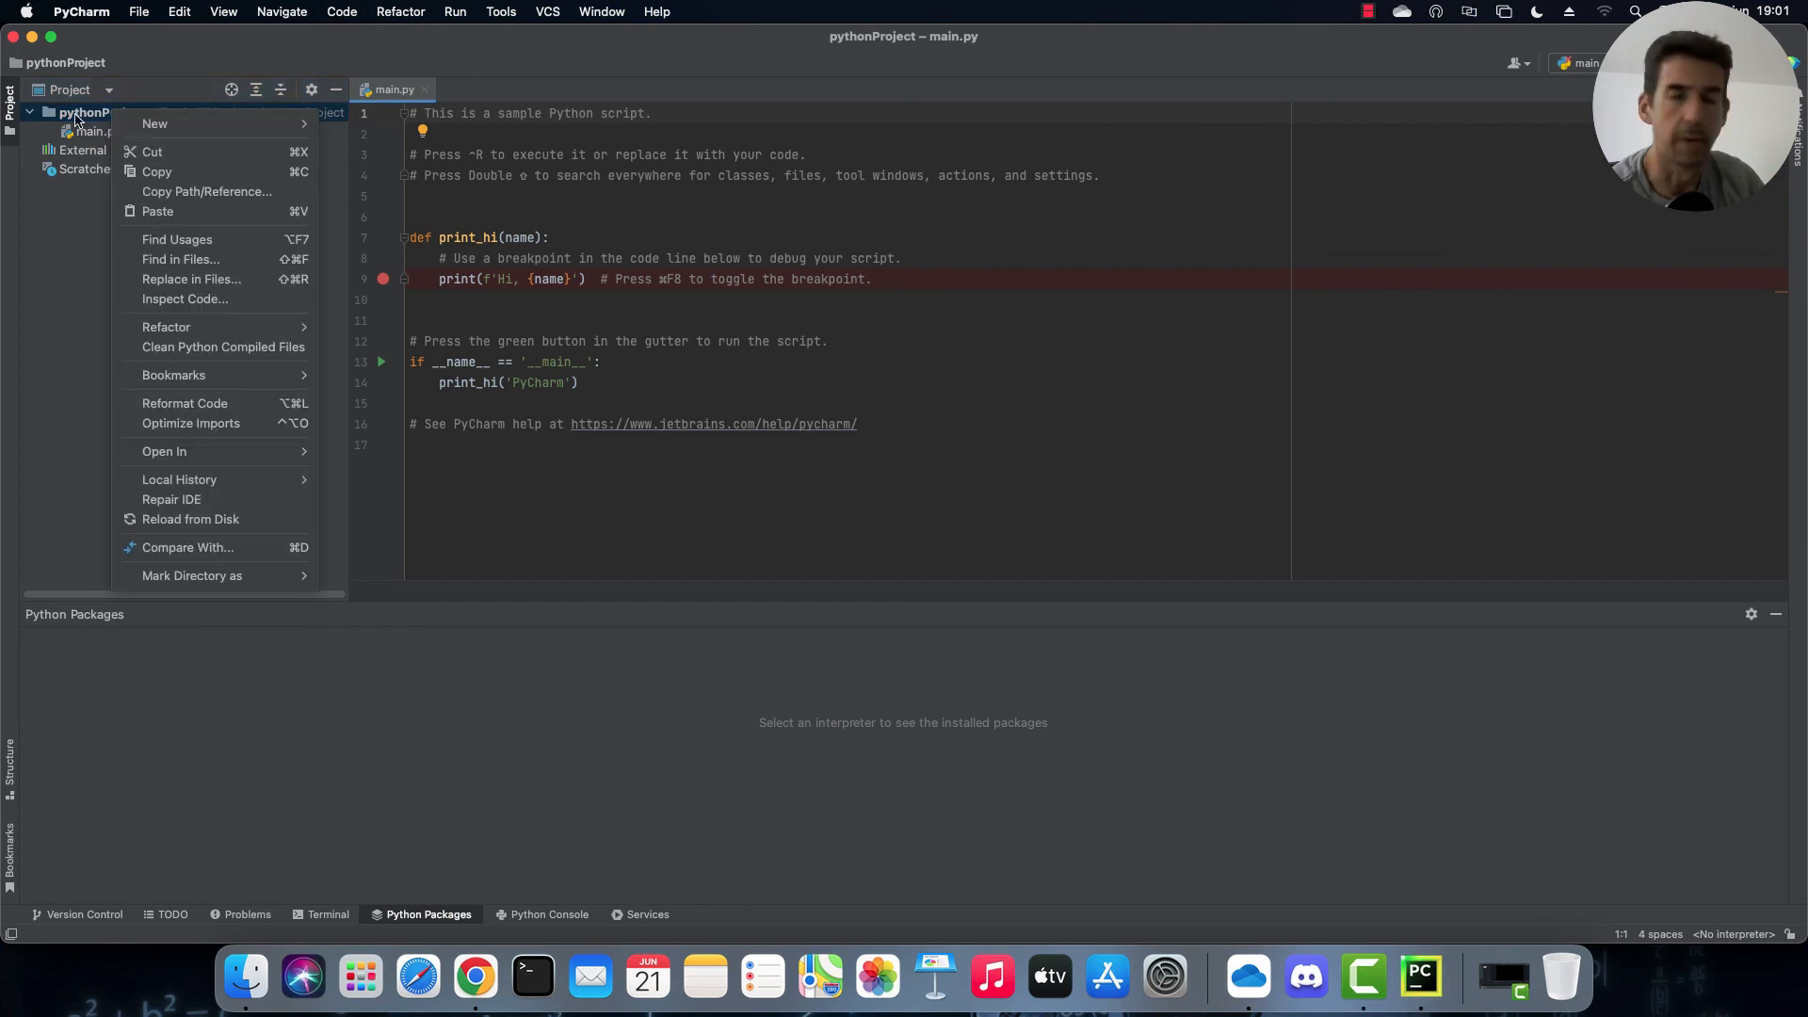
mouse_move(150, 124)
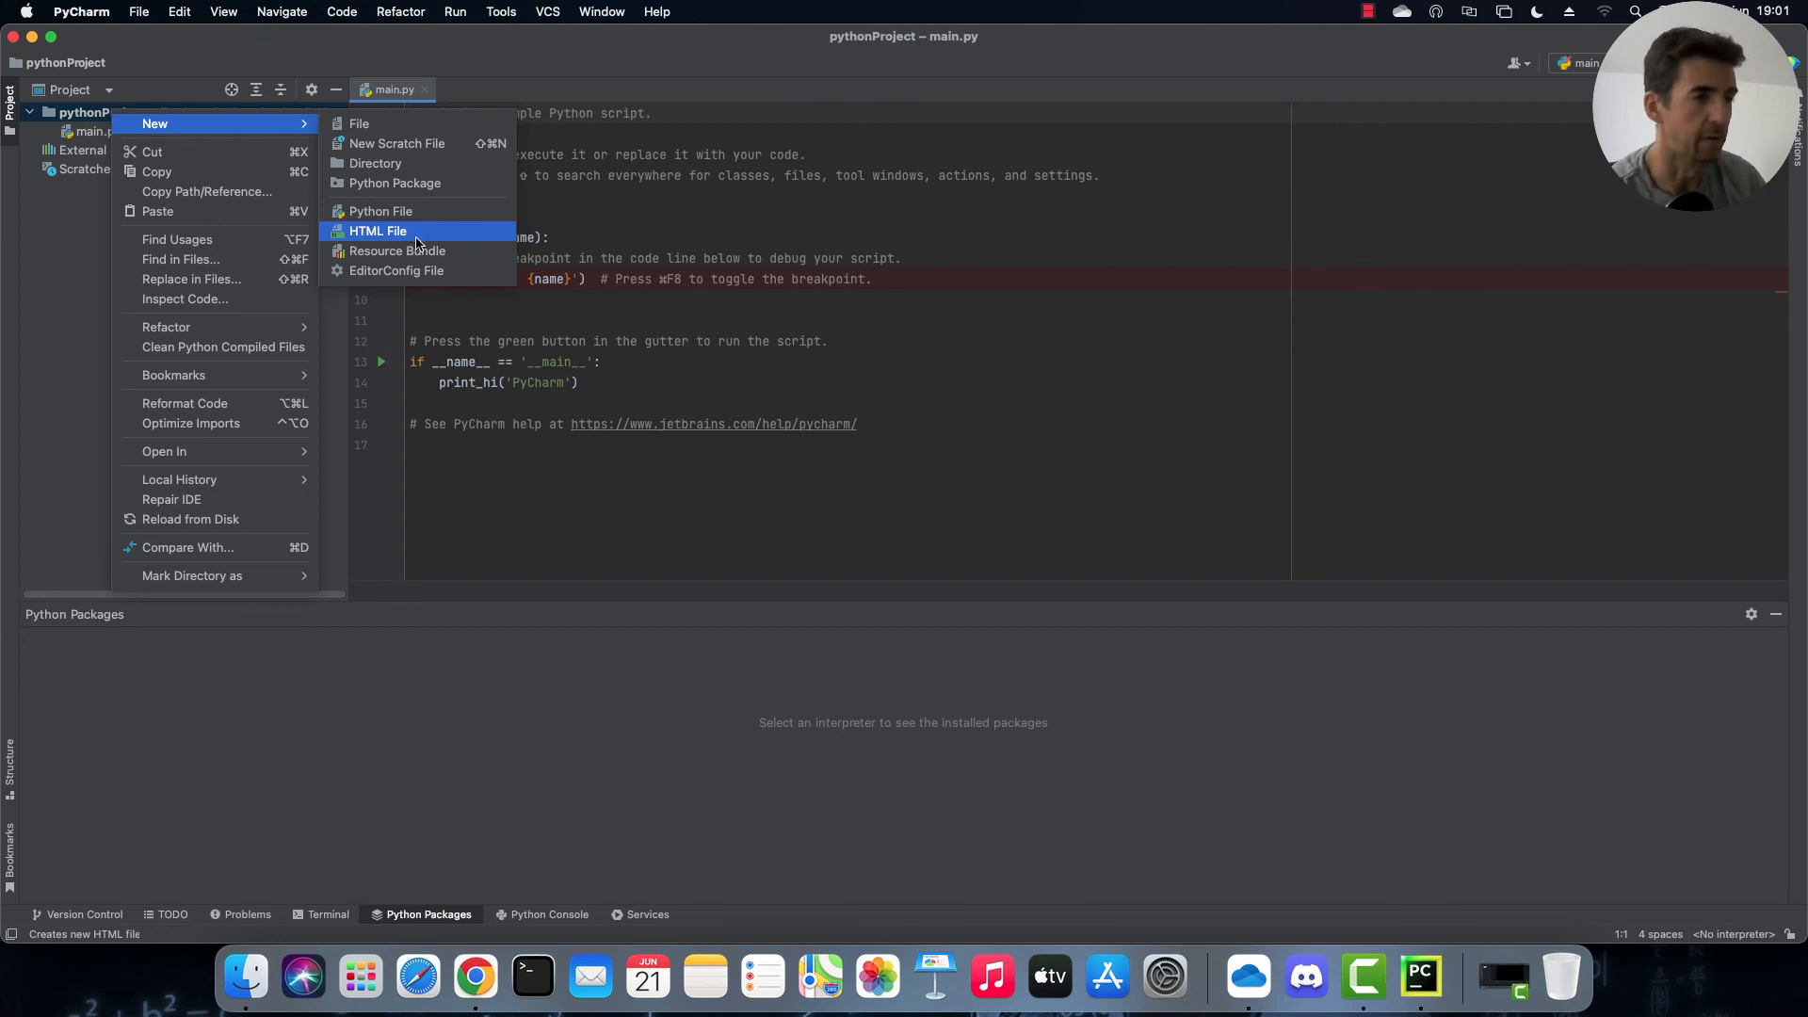
click(524, 673)
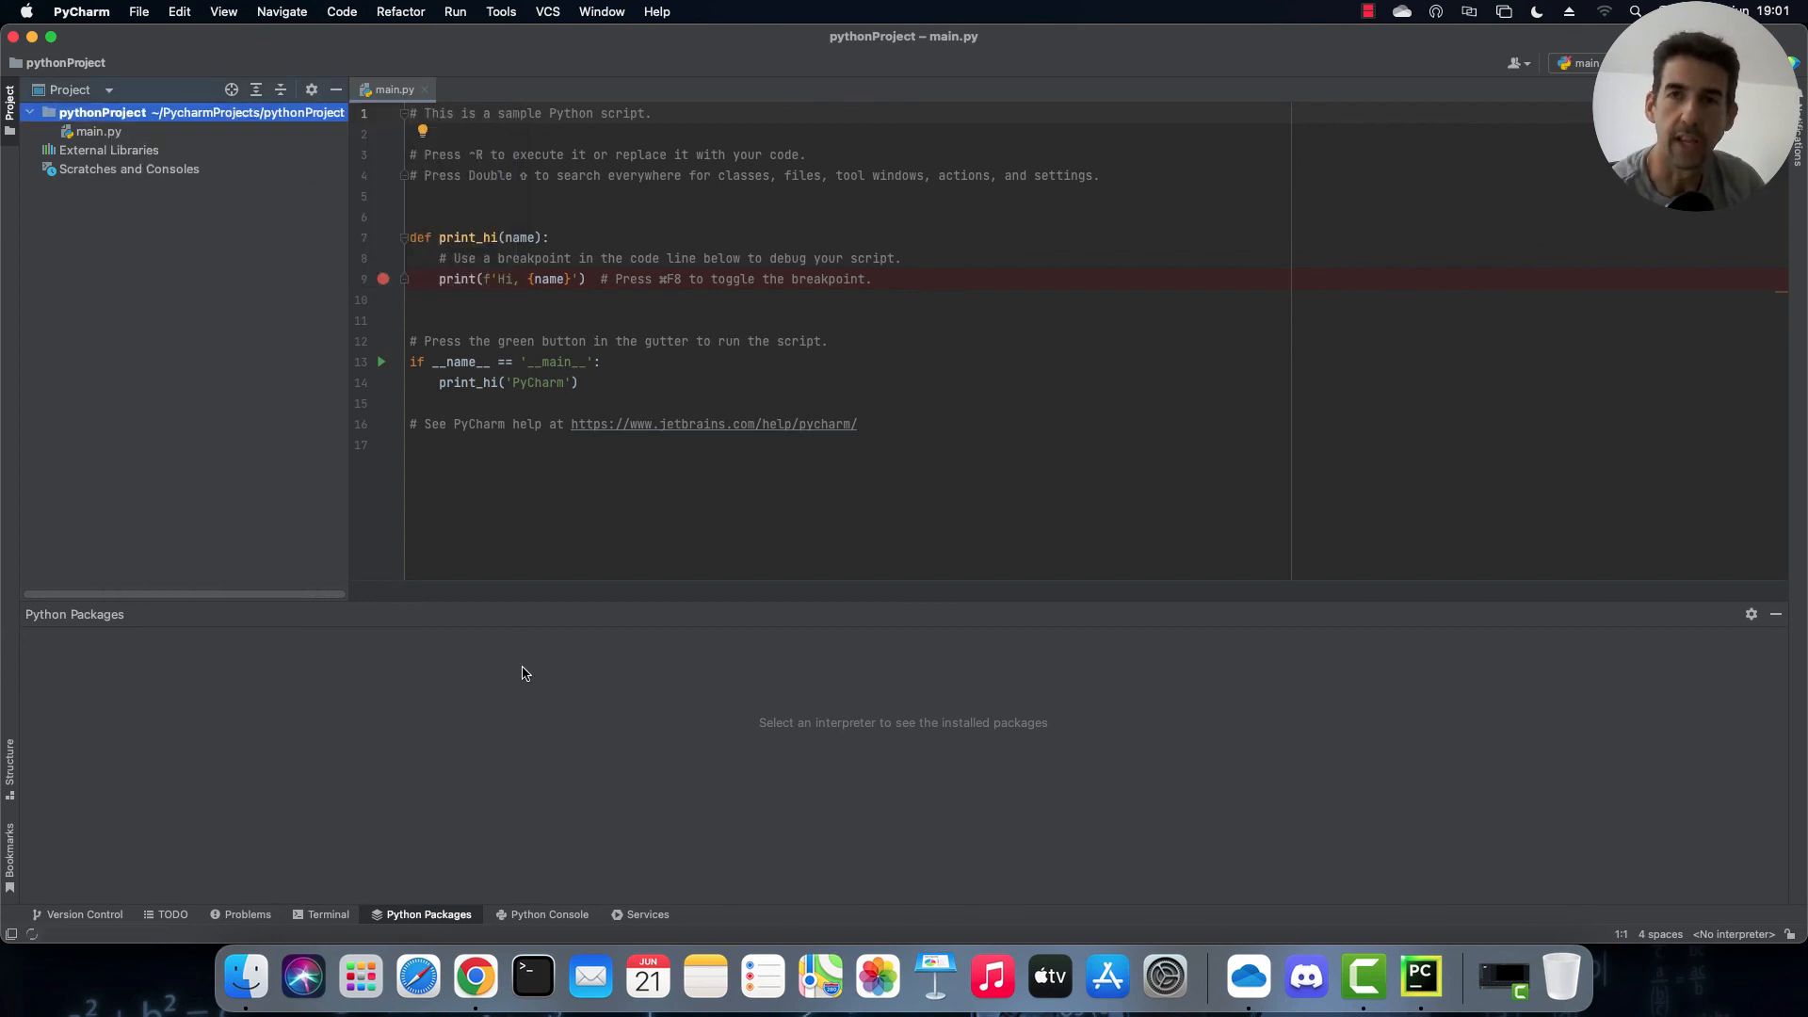